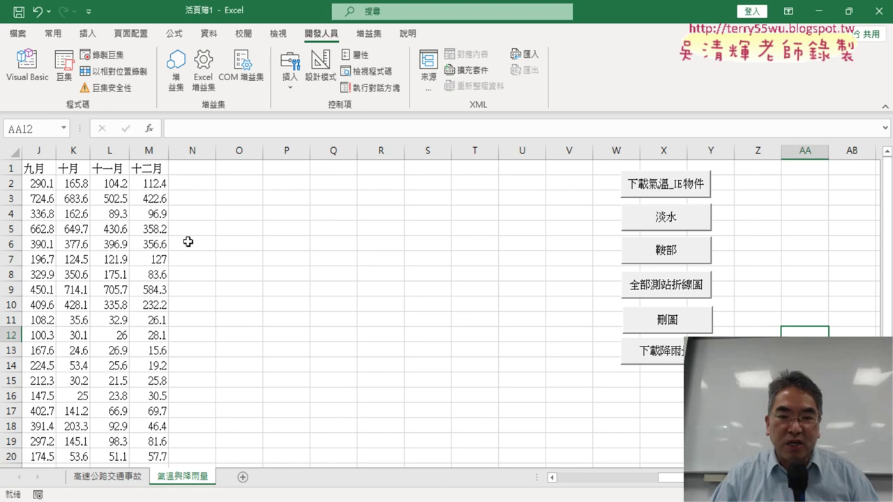
# Step: Download the monthly mean temperature table into the sheet with the 下載氣溫_IE物件 macro
pyautogui.moveTo(670, 478)
pyautogui.mouseDown()
pyautogui.moveTo(582, 484)
pyautogui.moveTo(649, 478)
pyautogui.mouseUp()
pyautogui.click(597, 273)
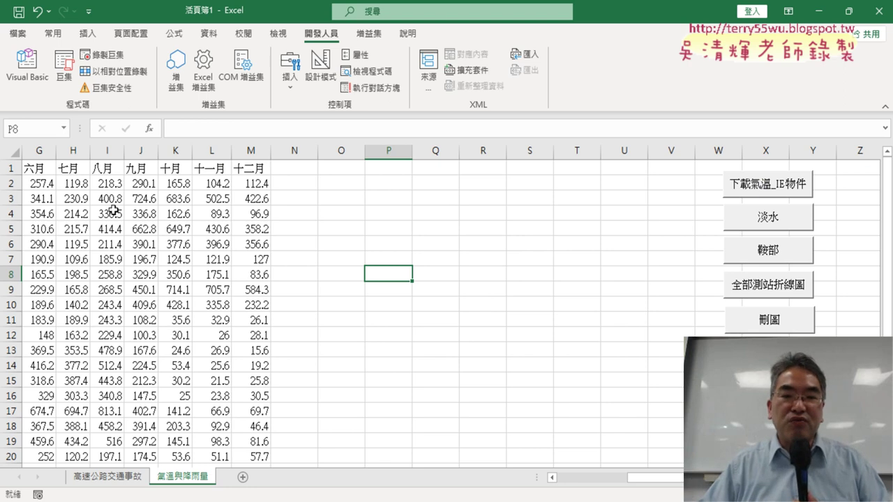
pyautogui.hscroll(-5, 649, 482)
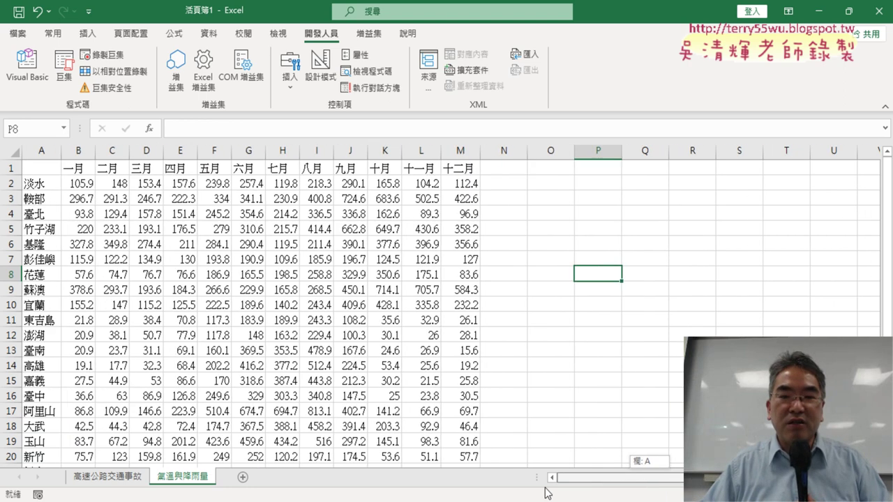
pyautogui.hscroll(5, 647, 474)
pyautogui.hscroll(1, 645, 466)
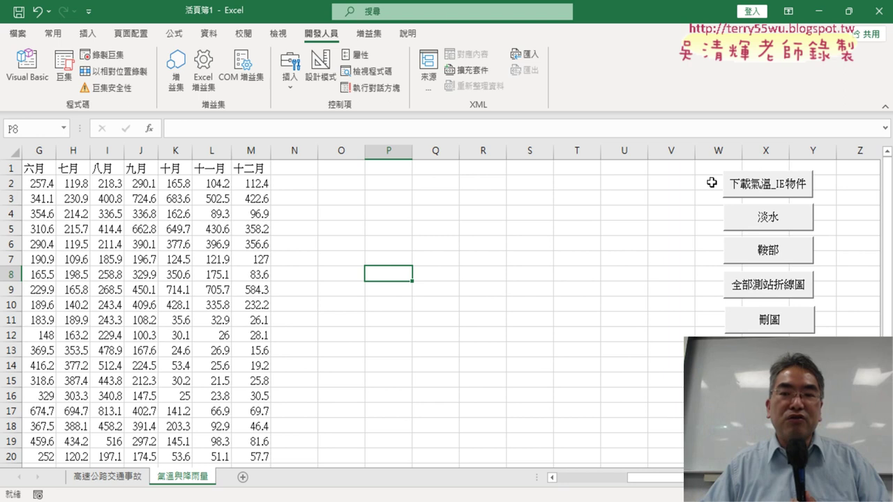
pyautogui.click(765, 183)
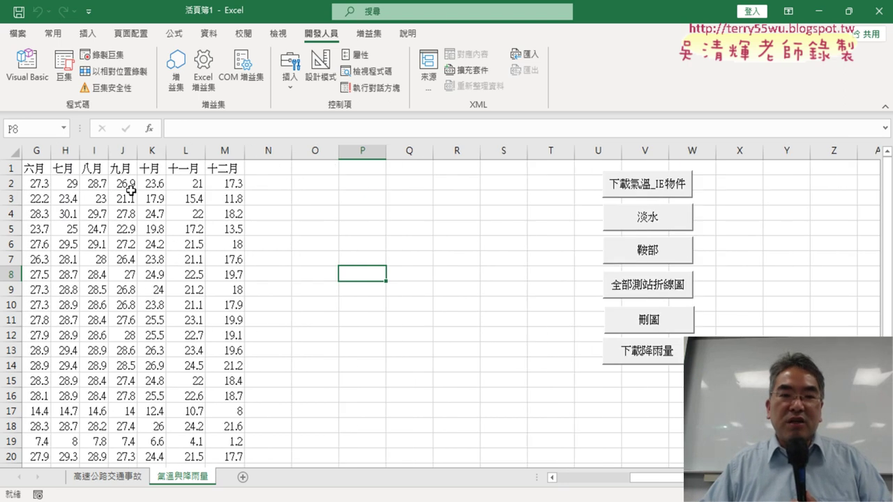
pyautogui.moveTo(268, 151); pyautogui.dragTo(696, 148)
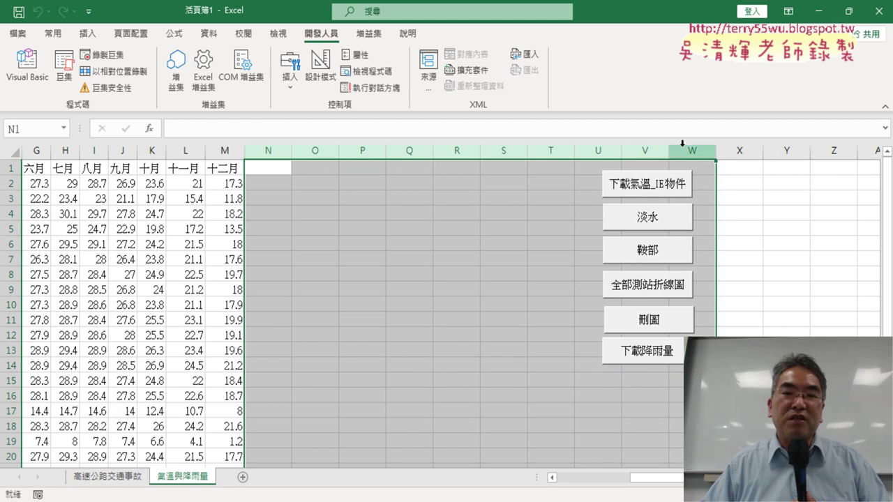
pyautogui.click(371, 197)
# Step: Draw the 淡水 and 鞍部 line charts, then delete all charts with 刪圖
pyautogui.moveTo(656, 477); pyautogui.dragTo(542, 476)
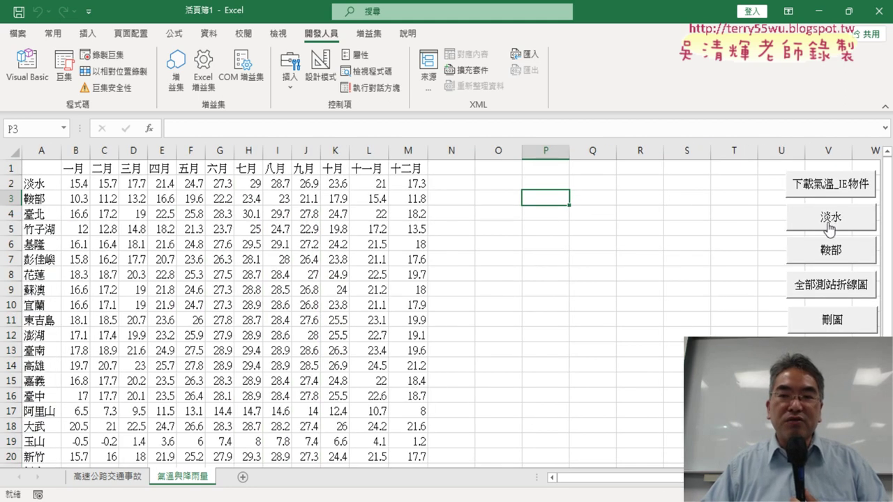
pyautogui.click(828, 222)
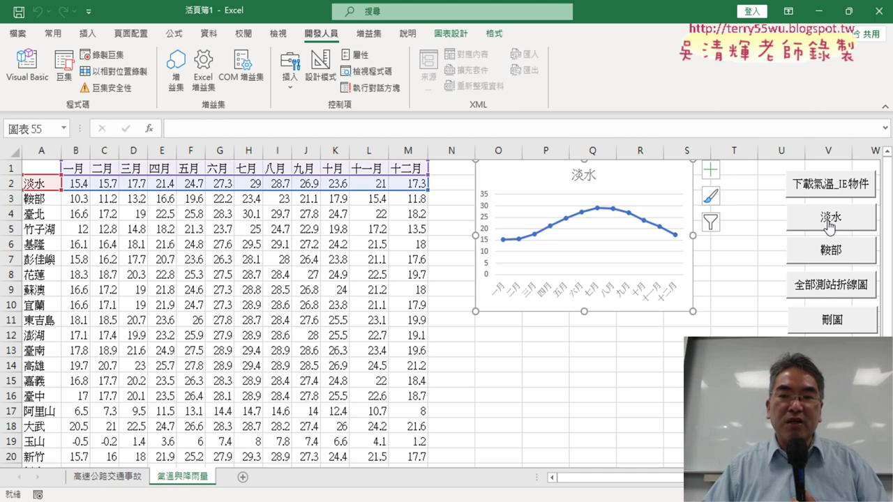
pyautogui.click(828, 253)
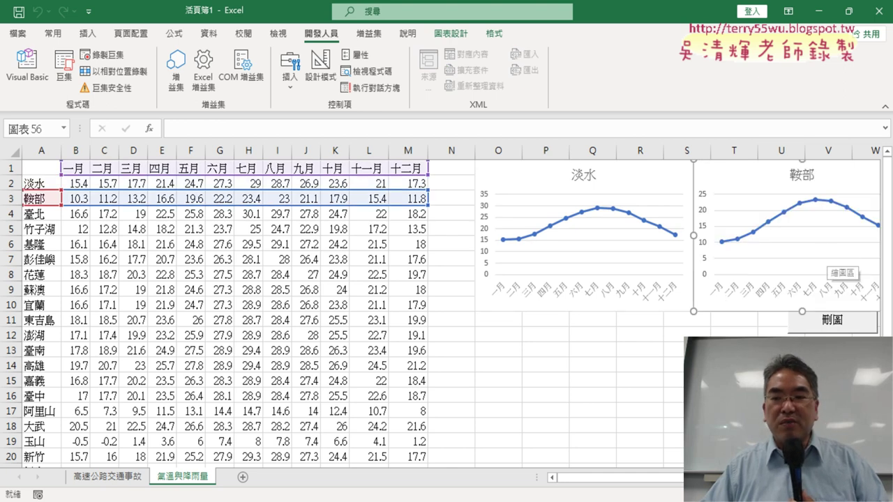
pyautogui.click(837, 323)
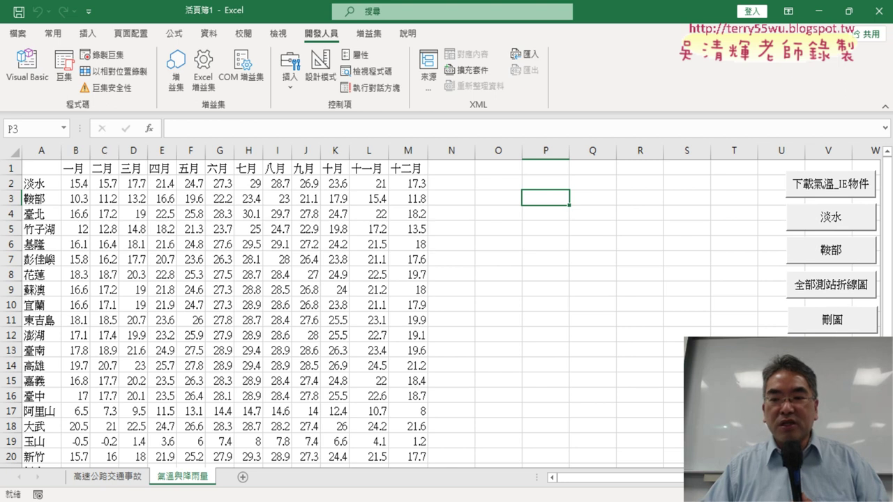
pyautogui.hscroll(2, 731, 219)
pyautogui.hscroll(2, 731, 219)
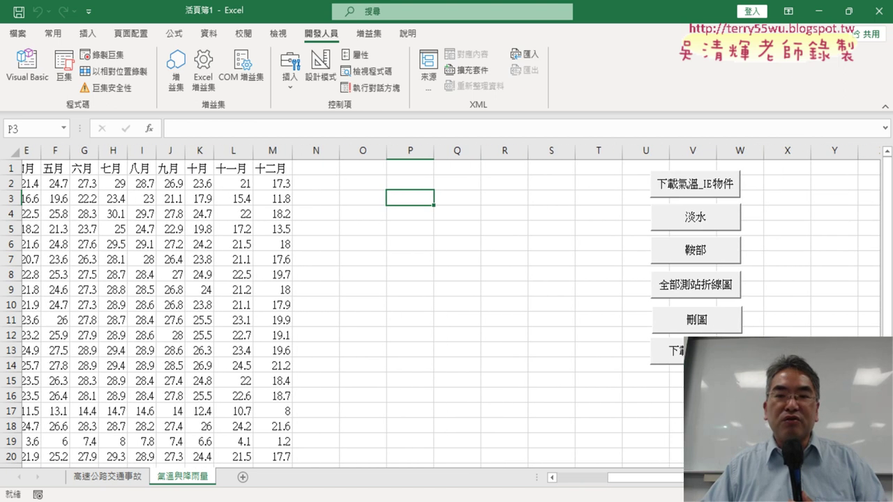
pyautogui.hscroll(2, 731, 219)
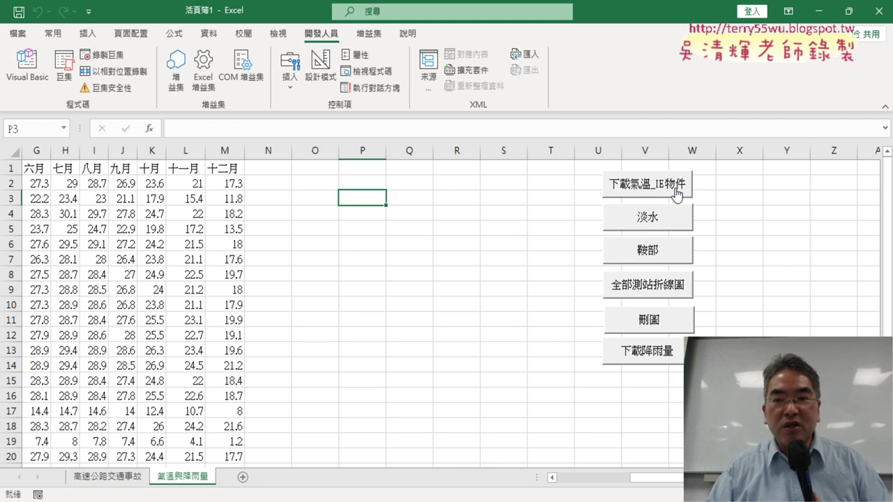
pyautogui.rightClick(676, 195)
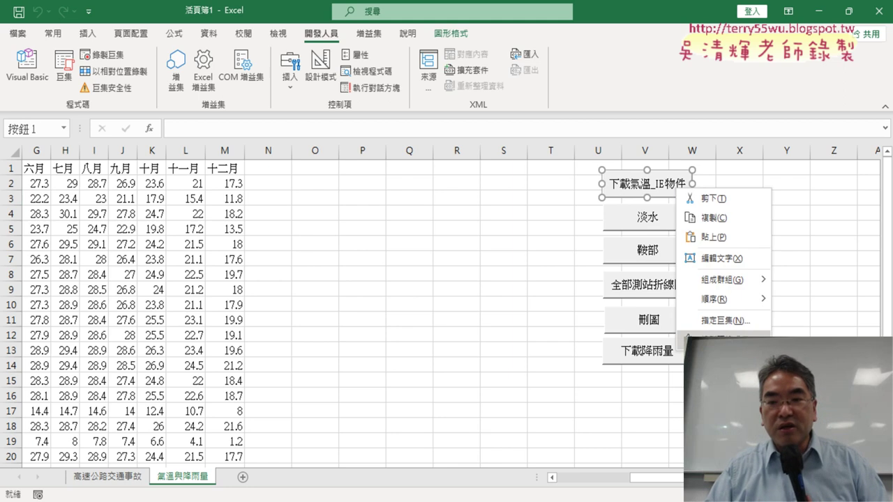
pyautogui.click(689, 340)
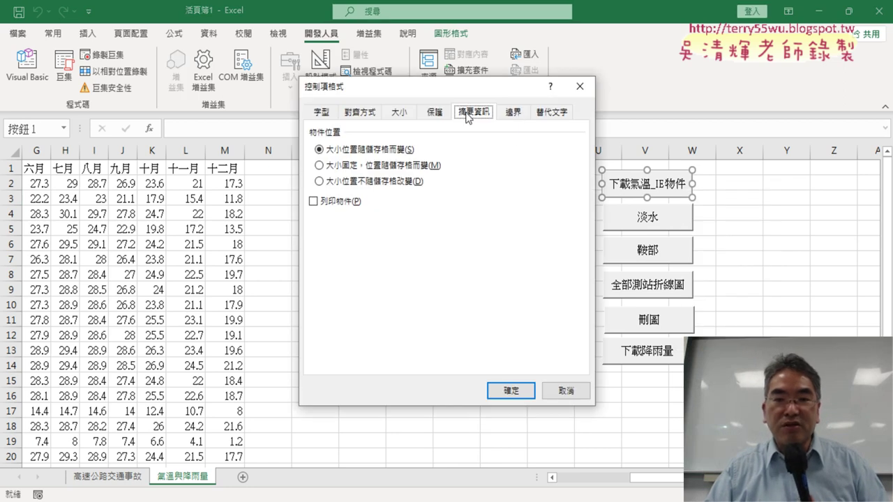
pyautogui.click(352, 182)
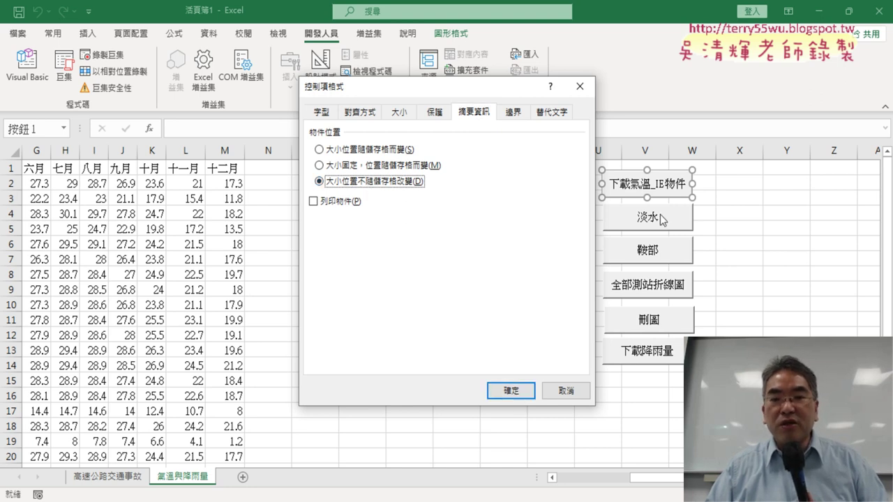
pyautogui.click(583, 392)
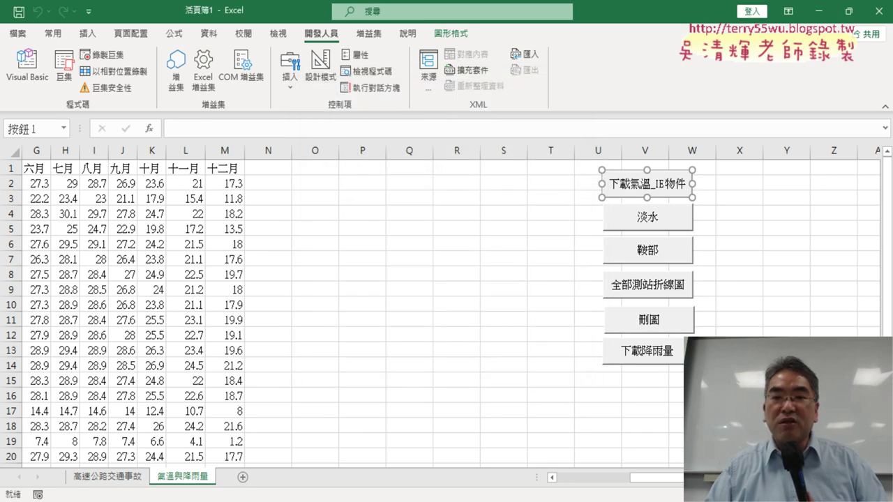
pyautogui.click(739, 332)
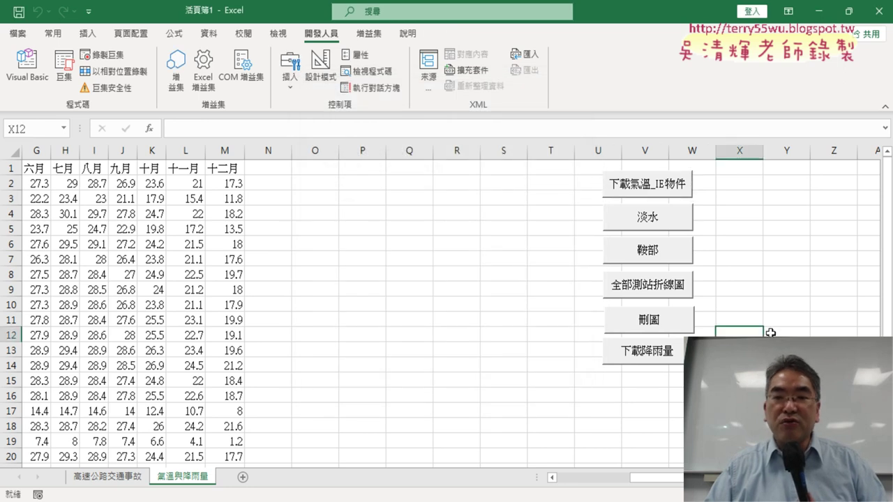
# Step: Set all six macro buttons to 'Don't move or size with cells' and shift them to columns W–X
pyautogui.keyDown('ctrl'); pyautogui.click(668, 188); pyautogui.keyUp('ctrl')
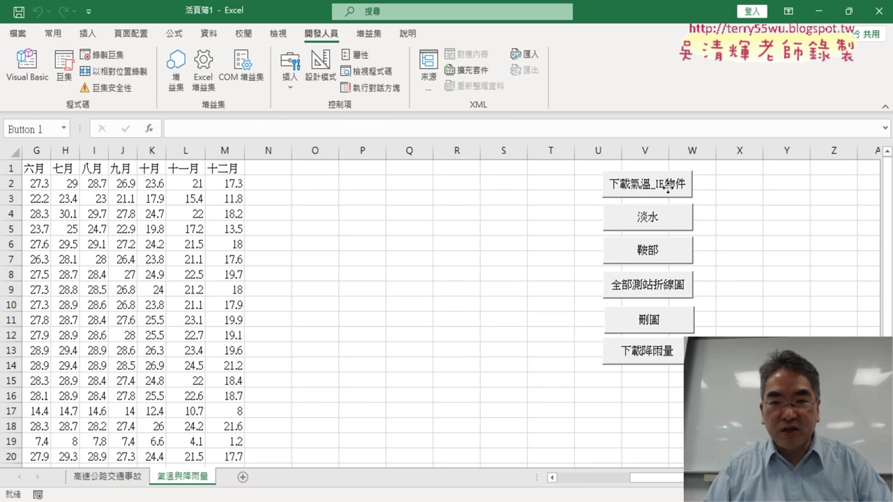
pyautogui.keyDown('ctrl'); pyautogui.click(663, 215); pyautogui.keyUp('ctrl')
pyautogui.keyDown('ctrl'); pyautogui.click(659, 251); pyautogui.keyUp('ctrl')
pyautogui.keyDown('ctrl'); pyautogui.click(659, 280); pyautogui.keyUp('ctrl')
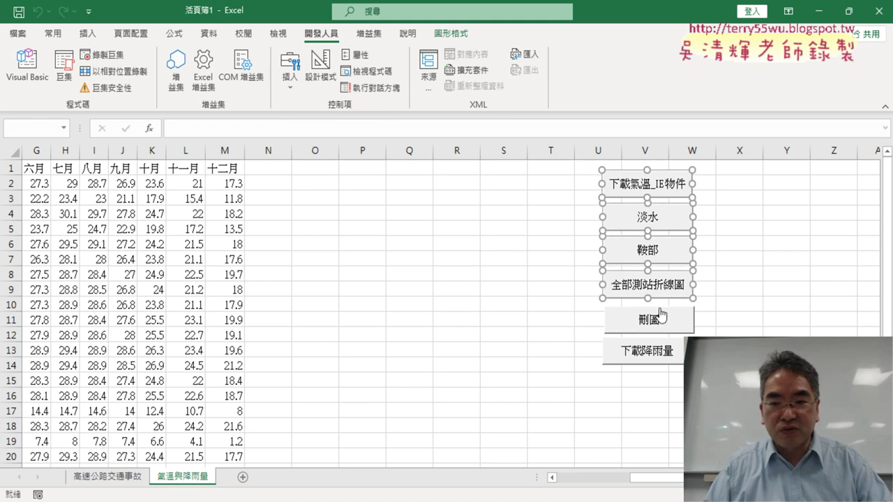
pyautogui.keyDown('ctrl'); pyautogui.click(659, 316); pyautogui.keyUp('ctrl')
pyautogui.keyDown('ctrl'); pyautogui.click(657, 347); pyautogui.keyUp('ctrl')
pyautogui.rightClick(647, 198)
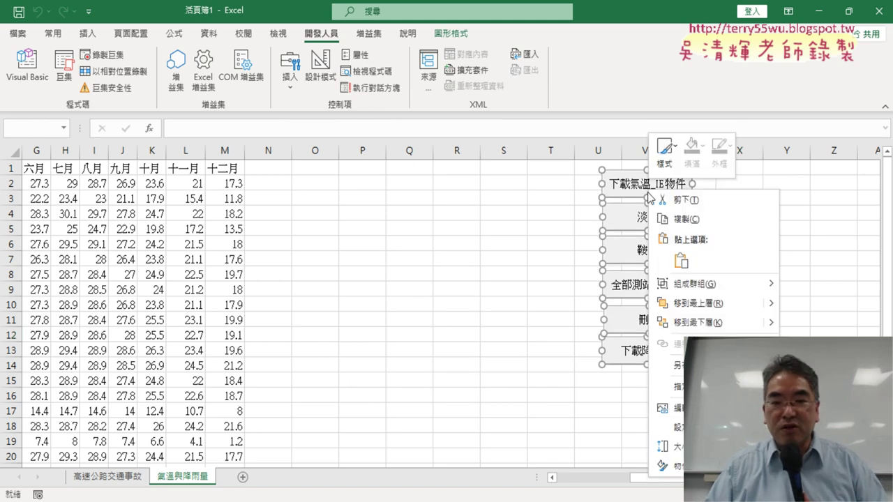
pyautogui.click(670, 466)
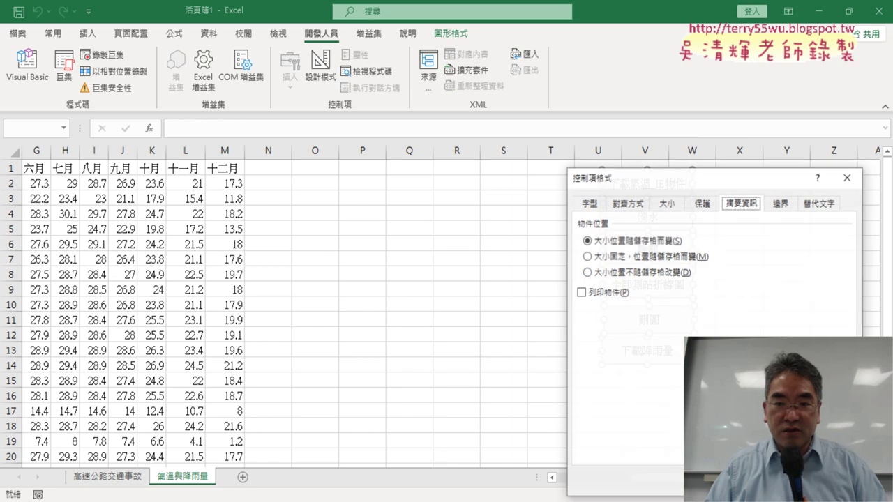
pyautogui.click(637, 274)
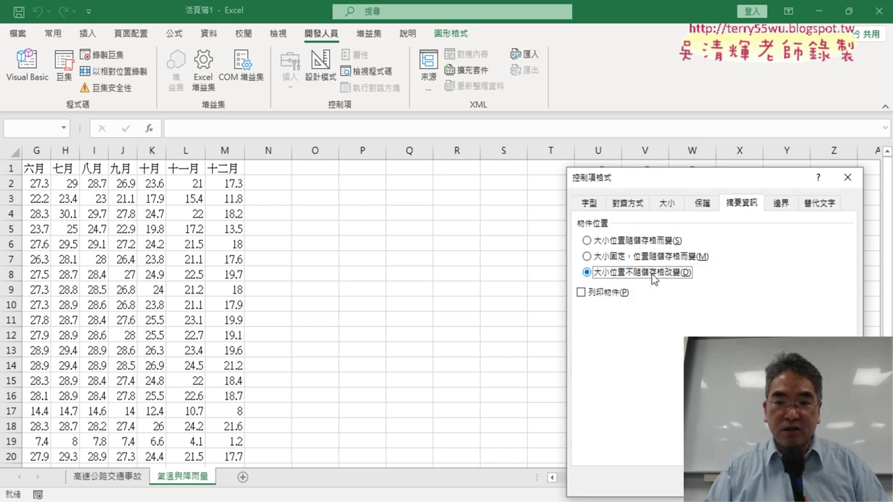
pyautogui.press('Return')
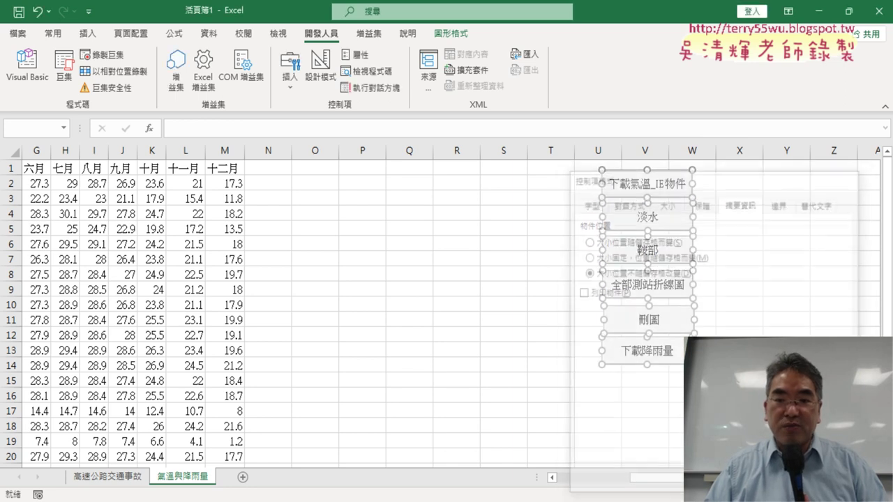
pyautogui.moveTo(683, 166); pyautogui.dragTo(747, 170)
pyautogui.click(837, 241)
# Step: Draw the 淡水 and 鞍部 monthly temperature line charts with their macro buttons
pyautogui.click(824, 293)
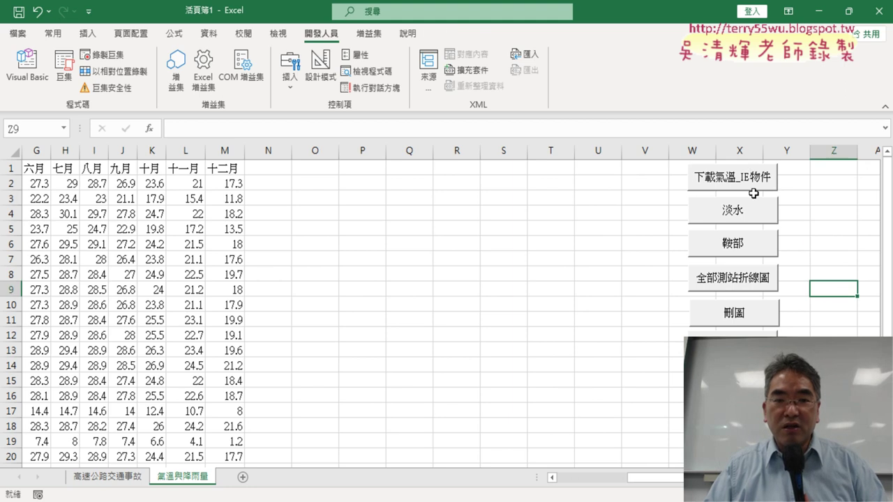
pyautogui.click(733, 212)
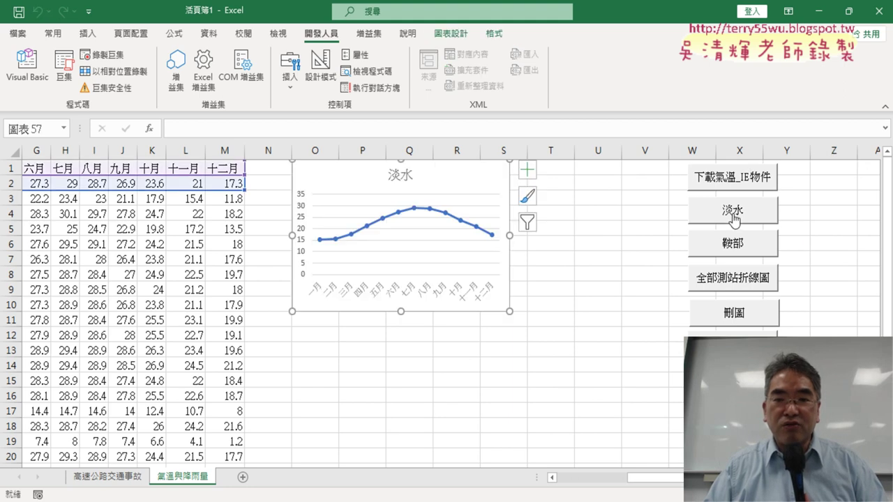
pyautogui.click(729, 246)
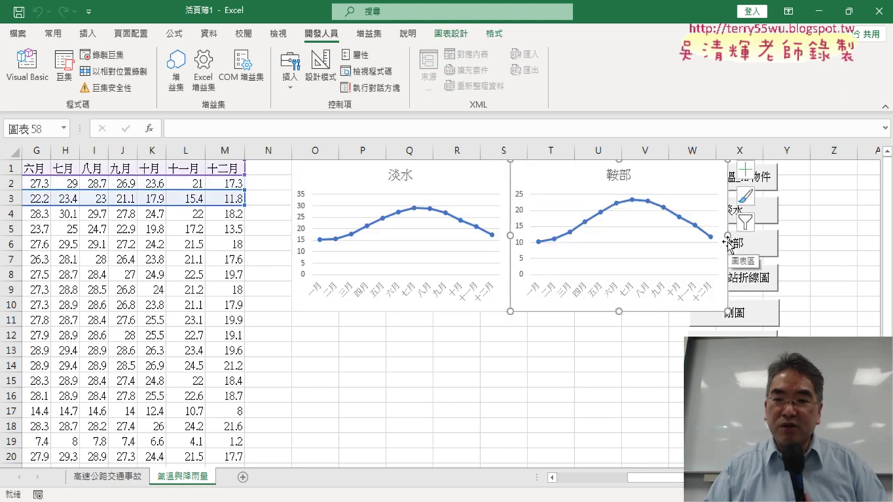
pyautogui.hscroll(2, 446, 306)
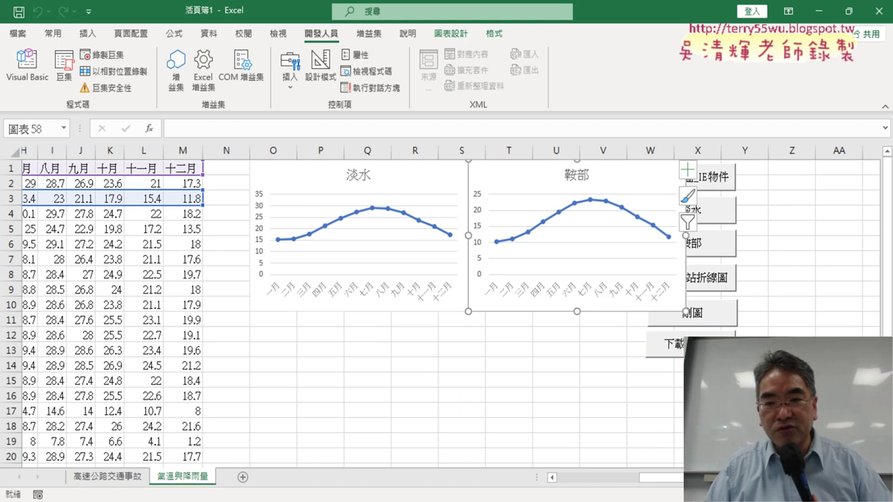
pyautogui.hscroll(3, 447, 307)
pyautogui.hscroll(2, 447, 307)
pyautogui.hscroll(1, 510, 183)
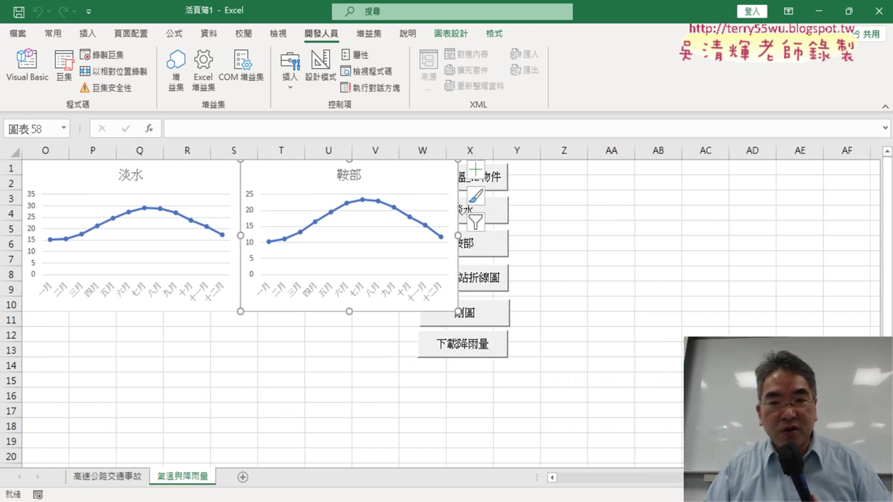
# Step: Move all six macro buttons right to columns Y–Z, clear of the charts
pyautogui.click(556, 199)
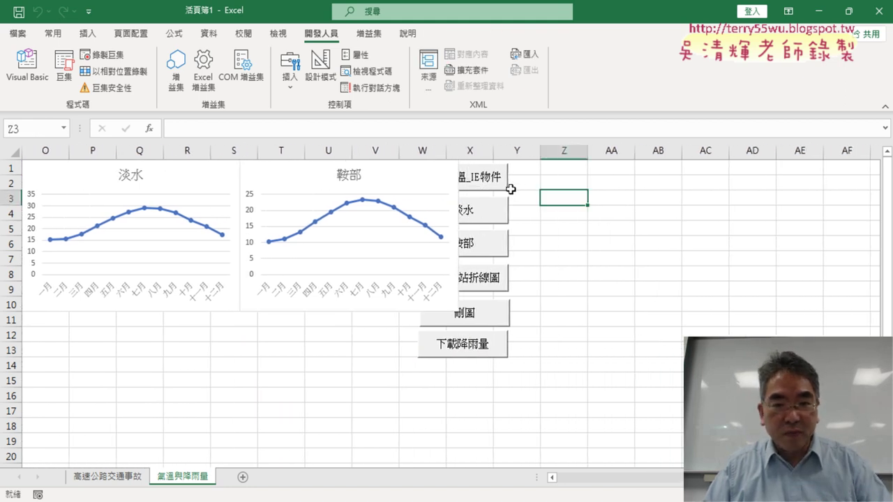
pyautogui.keyDown('ctrl'); pyautogui.click(497, 182); pyautogui.keyUp('ctrl')
pyautogui.keyDown('ctrl'); pyautogui.click(497, 212); pyautogui.keyUp('ctrl')
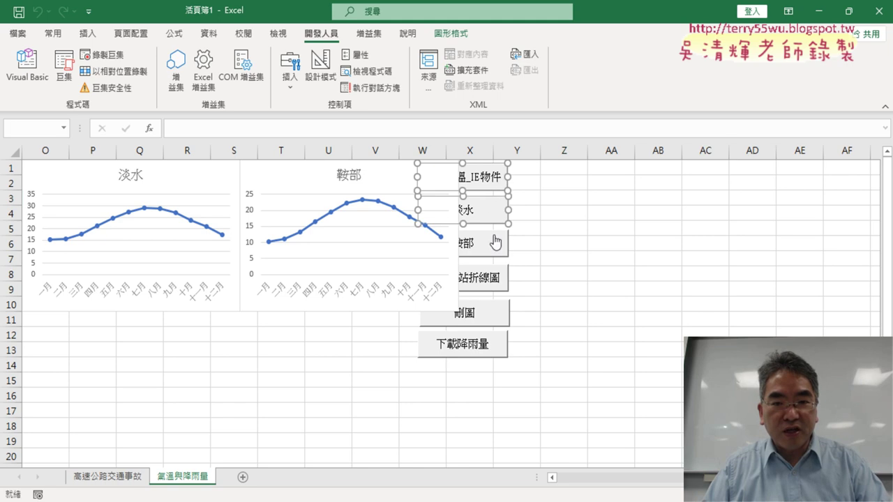
pyautogui.keyDown('ctrl'); pyautogui.click(495, 243); pyautogui.keyUp('ctrl')
pyautogui.keyDown('ctrl'); pyautogui.click(497, 277); pyautogui.keyUp('ctrl')
pyautogui.keyDown('ctrl'); pyautogui.click(498, 314); pyautogui.keyUp('ctrl')
pyautogui.keyDown('ctrl'); pyautogui.click(496, 342); pyautogui.keyUp('ctrl')
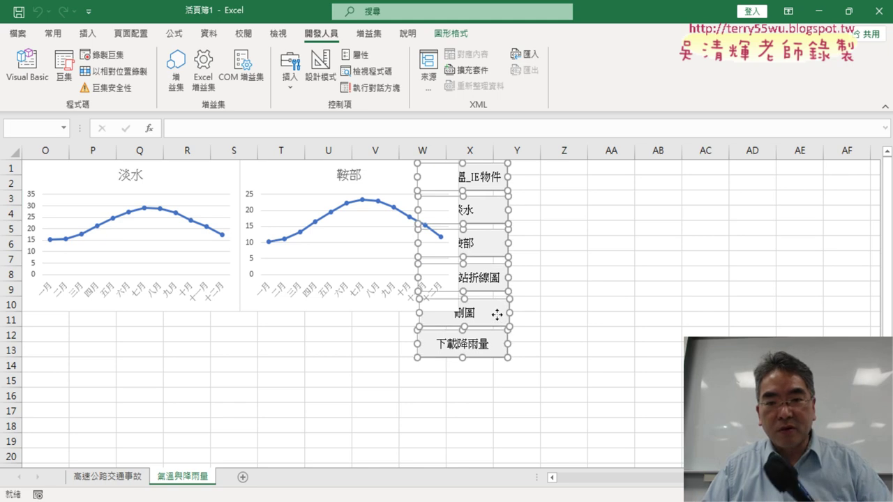
pyautogui.moveTo(495, 312)
pyautogui.mouseDown()
pyautogui.moveTo(570, 312)
pyautogui.moveTo(561, 313)
pyautogui.mouseUp()
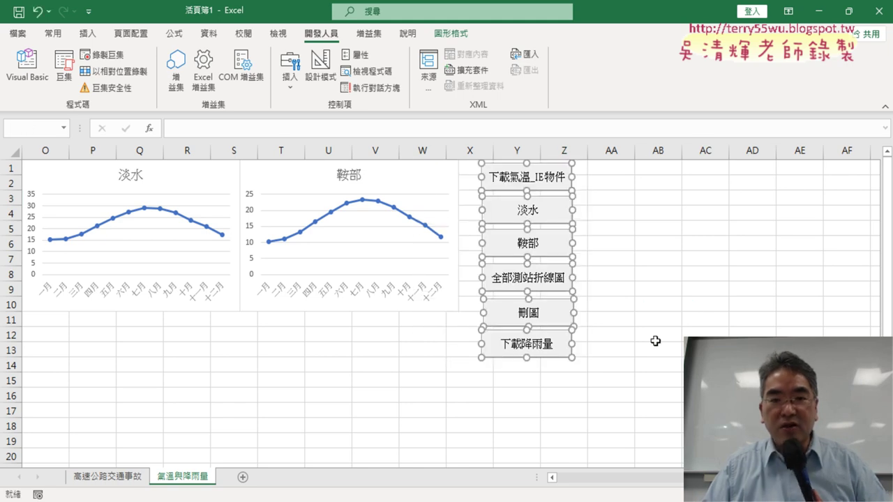
# Step: Run 全部測站折線圖 to redraw line charts for all stations
pyautogui.click(691, 349)
pyautogui.click(553, 306)
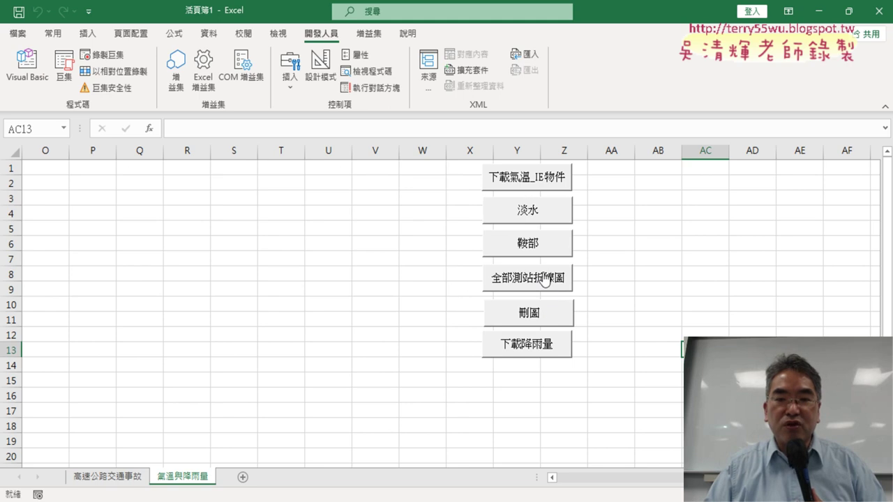
pyautogui.click(544, 279)
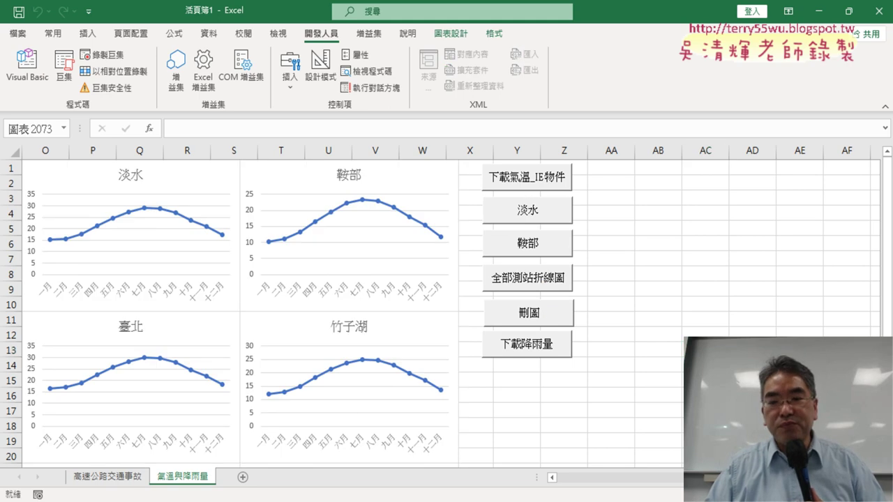
# Step: Scroll through the generated station charts down to 梧棲 near row 122 and back to the top
pyautogui.hscroll(-3, 669, 423)
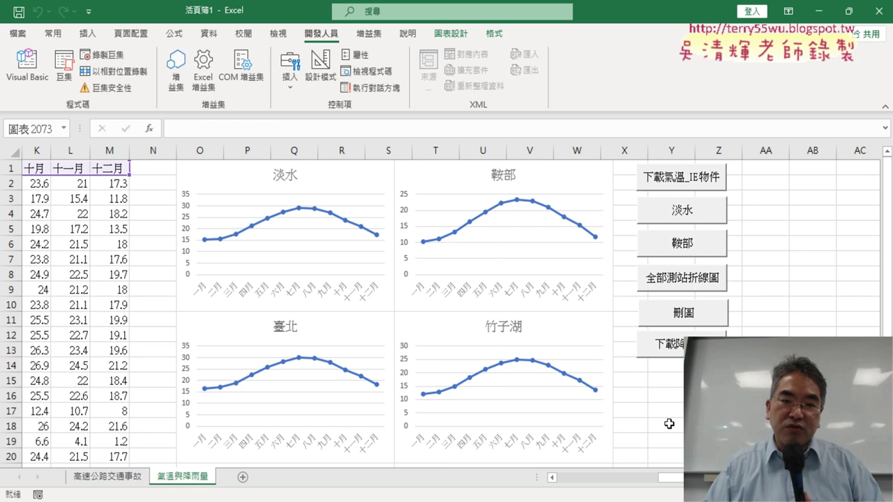
pyautogui.scroll(-3, 669, 424)
pyautogui.scroll(-2, 669, 423)
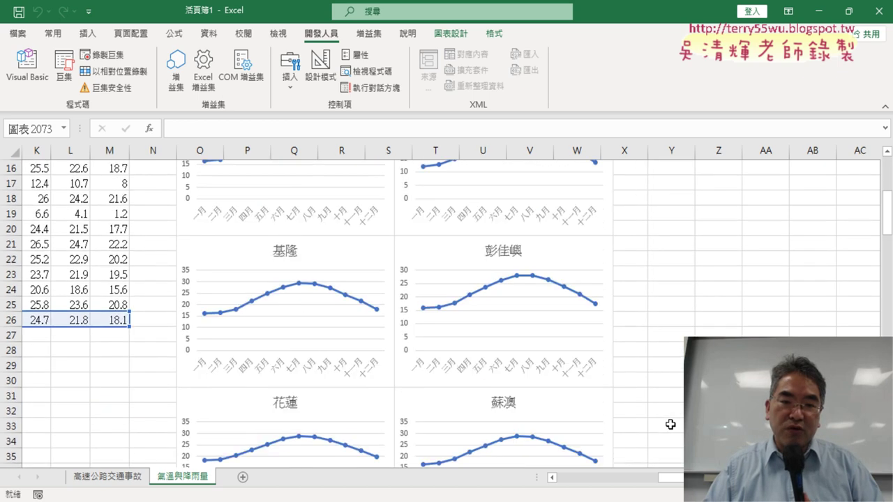
pyautogui.scroll(-2, 670, 424)
pyautogui.scroll(-3, 671, 424)
pyautogui.scroll(-2, 671, 424)
pyautogui.scroll(-2, 671, 424)
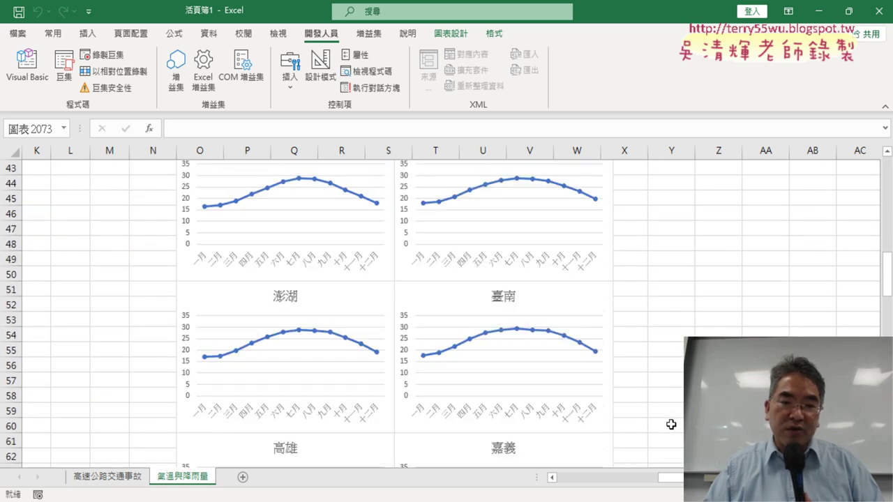
pyautogui.scroll(-3, 671, 424)
pyautogui.scroll(-2, 671, 424)
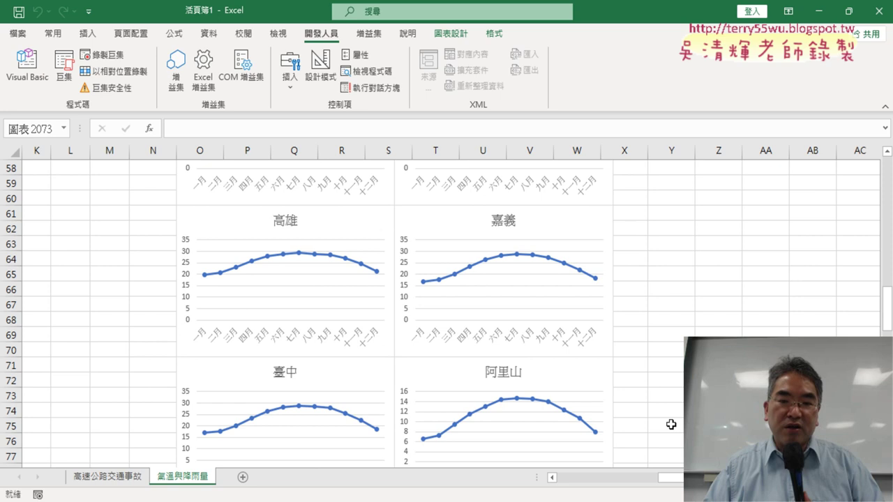
pyautogui.scroll(-3, 671, 424)
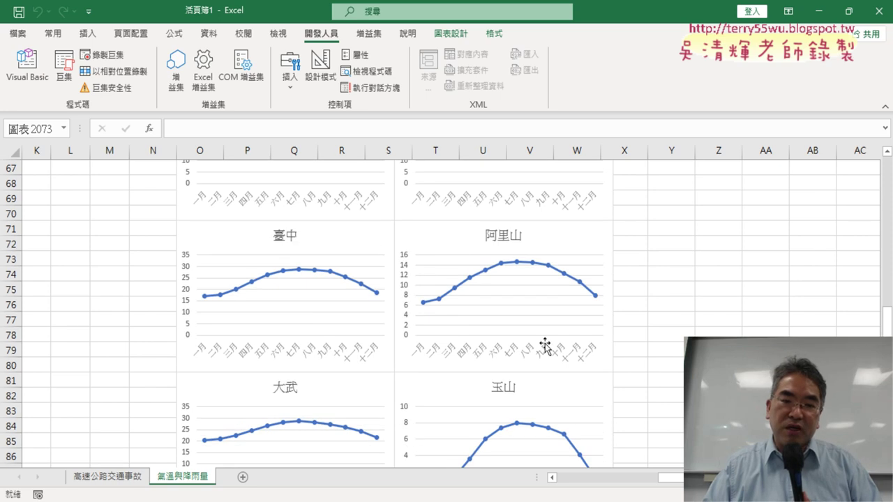
pyautogui.scroll(-2, 679, 367)
pyautogui.scroll(-1, 678, 366)
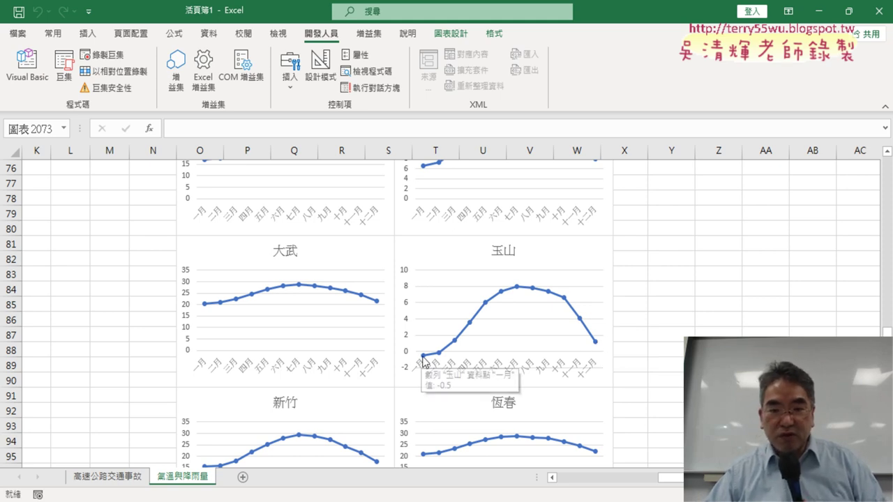
pyautogui.moveTo(423, 356)
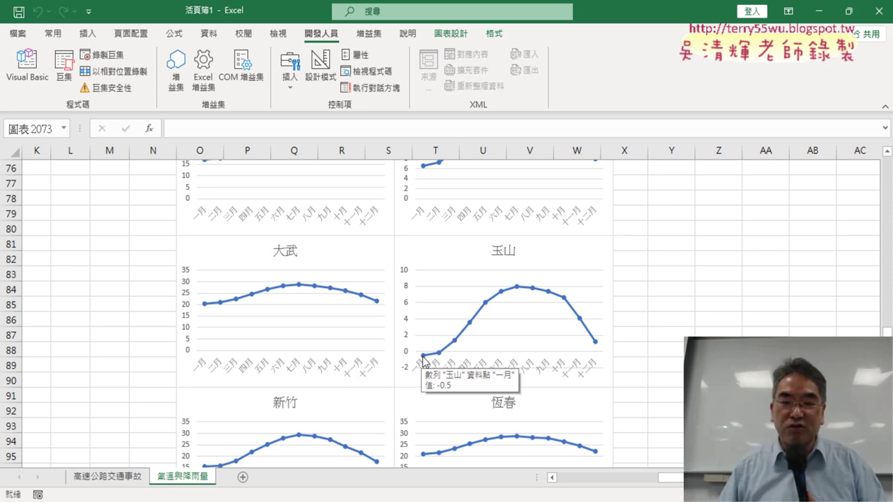
pyautogui.scroll(-2, 423, 359)
pyautogui.scroll(-2, 423, 359)
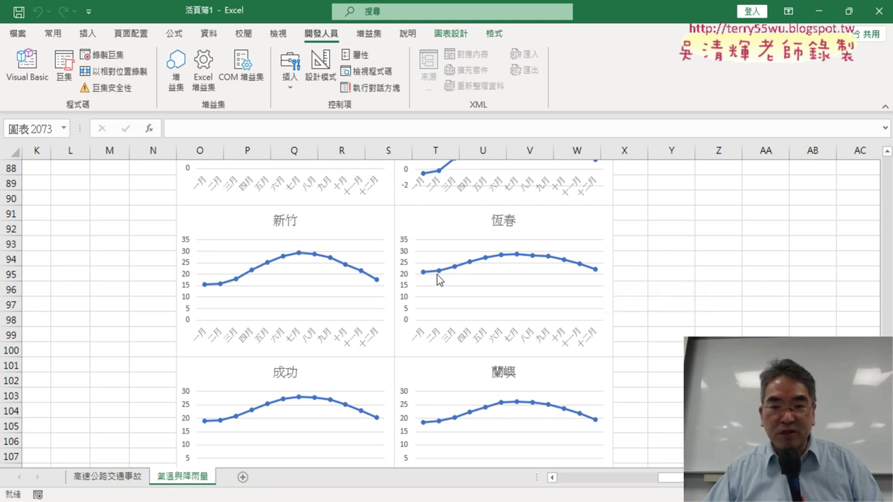
pyautogui.moveTo(423, 454)
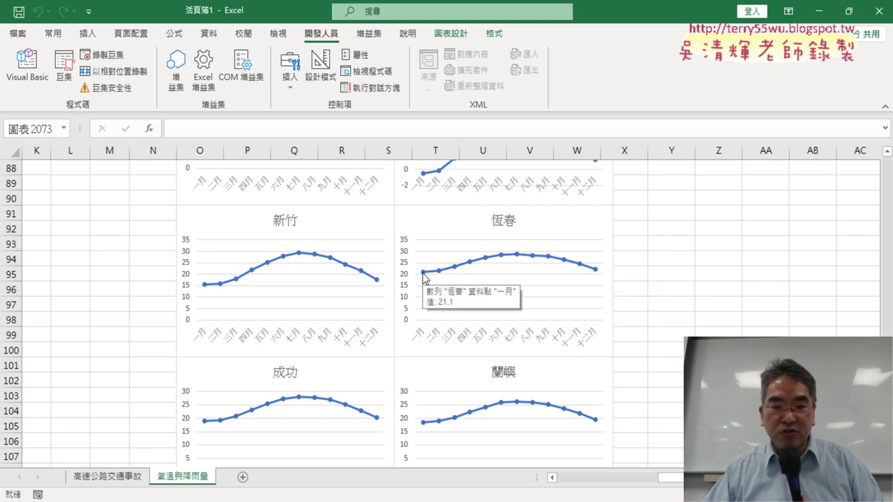
pyautogui.scroll(-1, 424, 277)
pyautogui.scroll(-1, 427, 300)
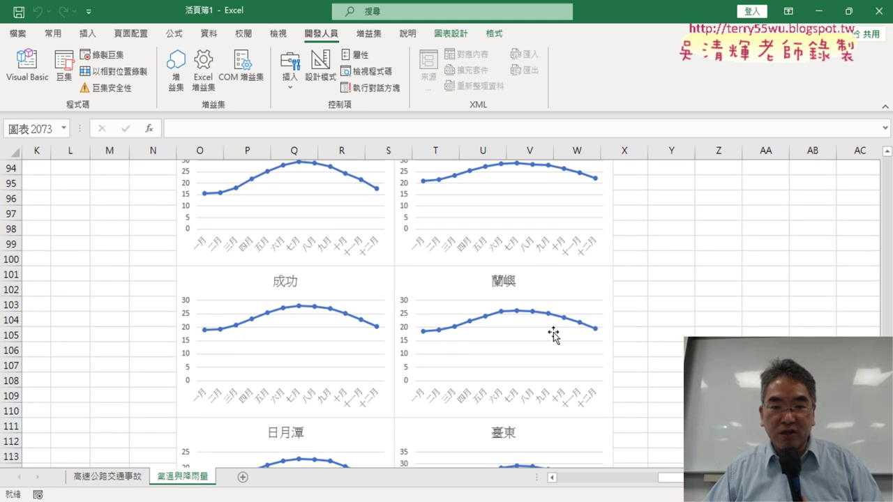
pyautogui.scroll(-2, 579, 339)
pyautogui.scroll(-1, 576, 338)
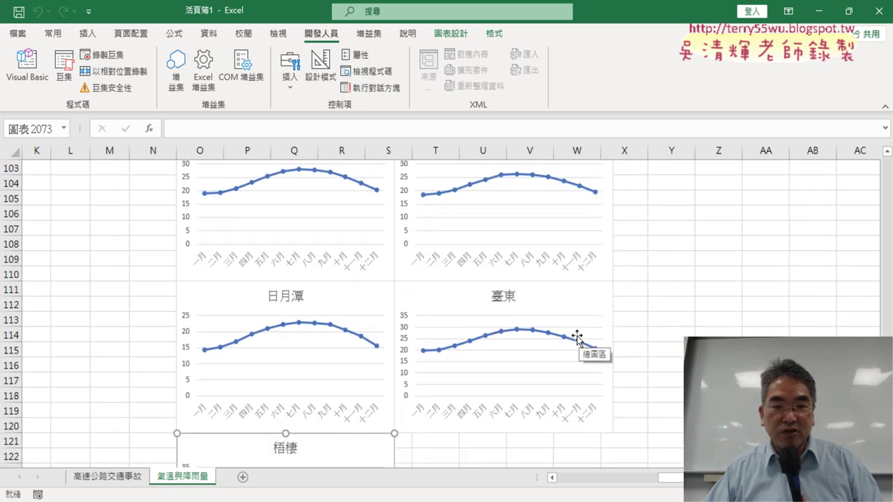
pyautogui.scroll(-2, 577, 338)
pyautogui.click(719, 366)
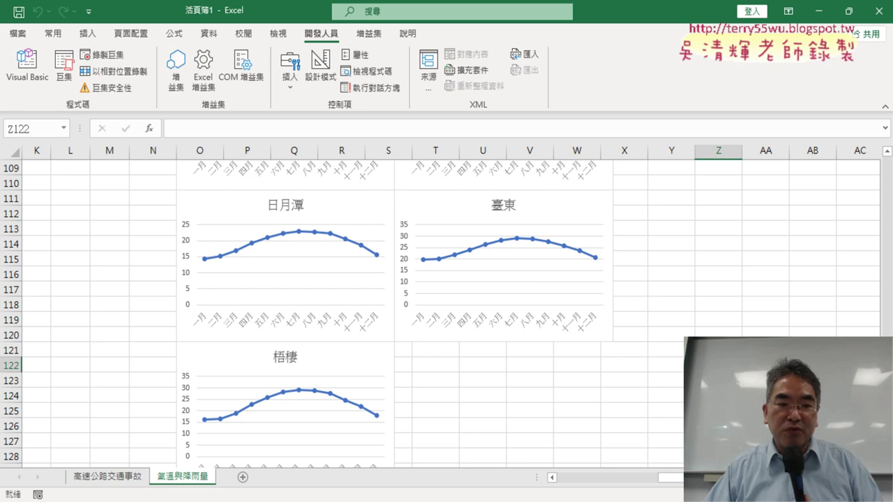
pyautogui.scroll(3, 719, 365)
pyautogui.scroll(6, 719, 366)
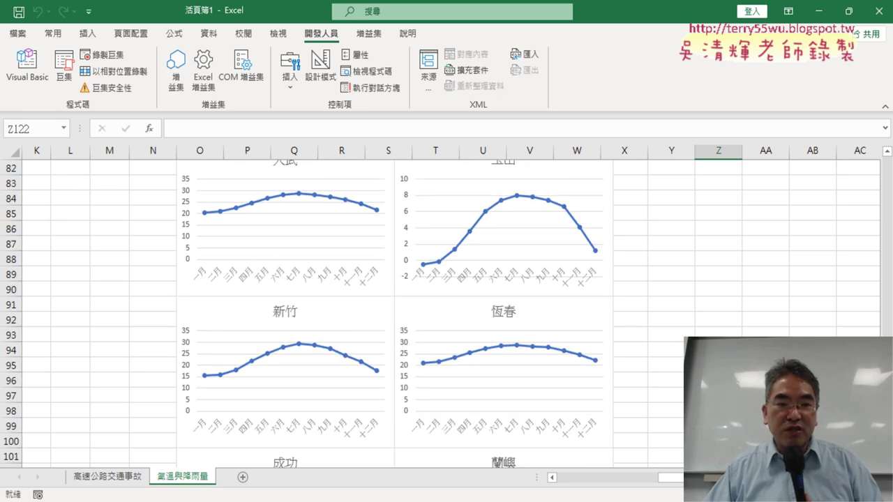
pyautogui.scroll(4, 719, 366)
pyautogui.scroll(6, 718, 365)
pyautogui.scroll(2, 719, 365)
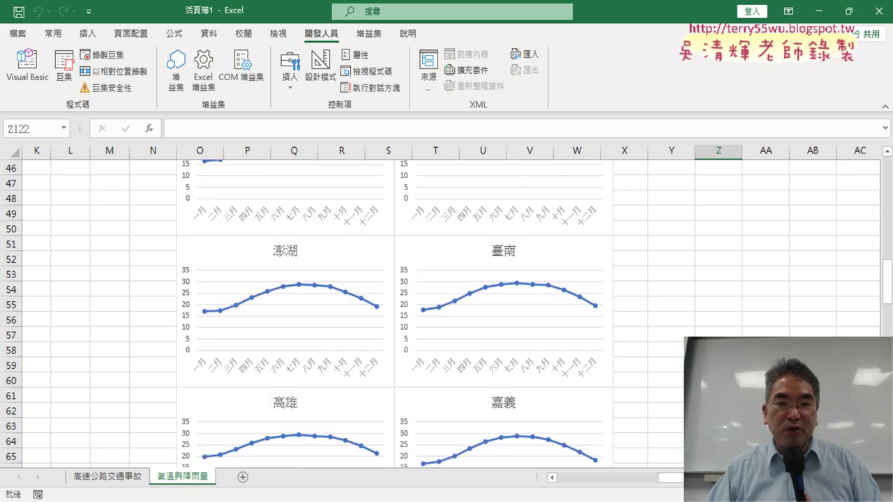
pyautogui.scroll(3, 719, 365)
pyautogui.scroll(4, 718, 365)
pyautogui.scroll(4, 719, 365)
pyautogui.scroll(4, 718, 365)
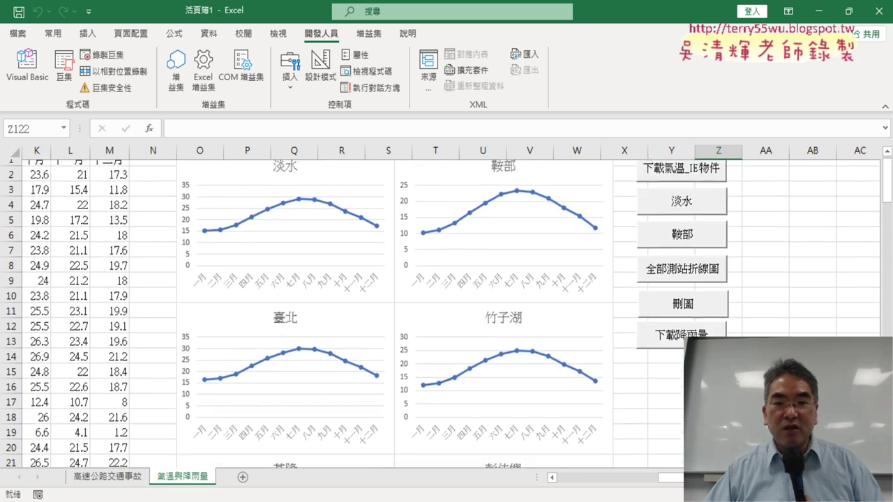
pyautogui.scroll(1, 718, 365)
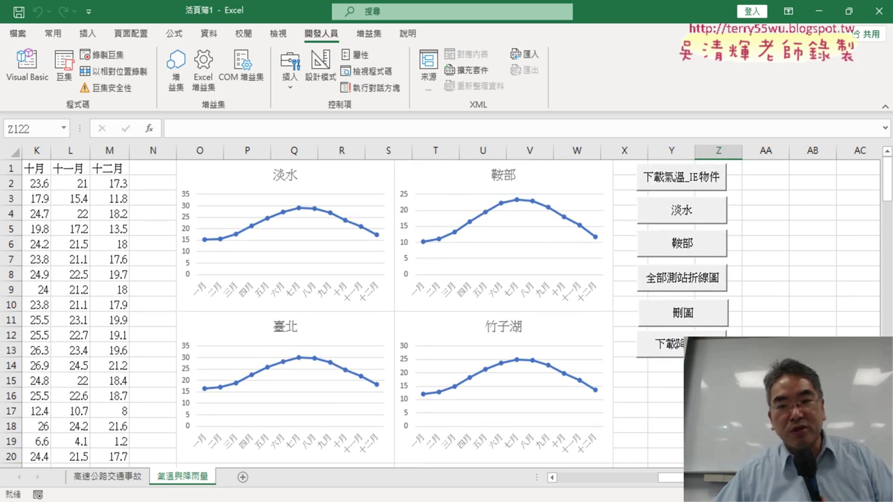
# Step: Delete the temperature charts with 刪圖, fetch rainfall via 下載降雨量, and redraw with 全部測站折線圖
pyautogui.click(691, 317)
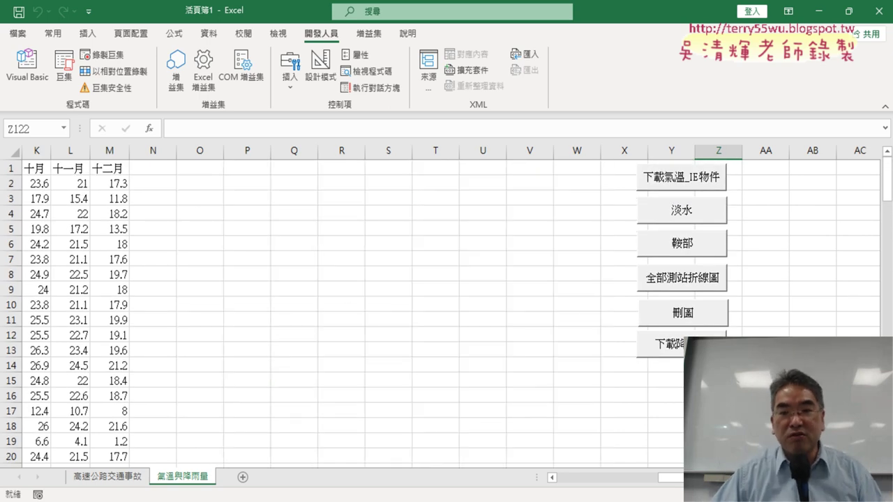
pyautogui.click(690, 345)
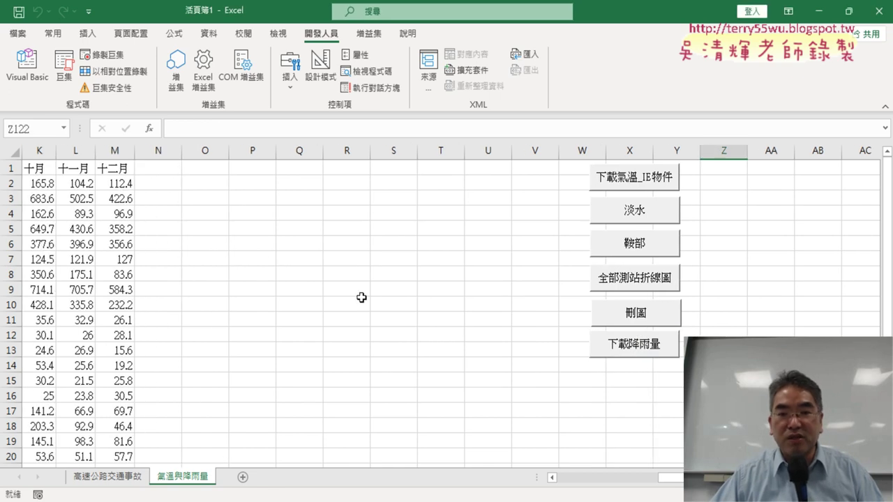
pyautogui.click(650, 279)
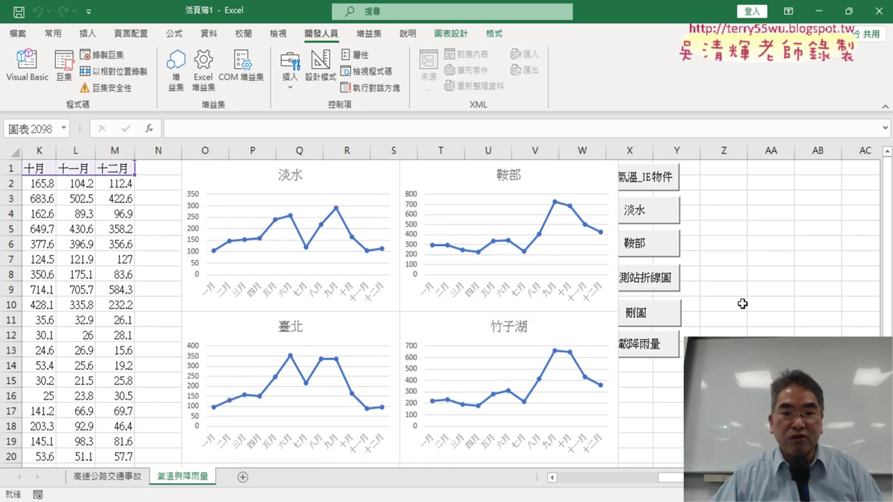
pyautogui.scroll(-2, 744, 306)
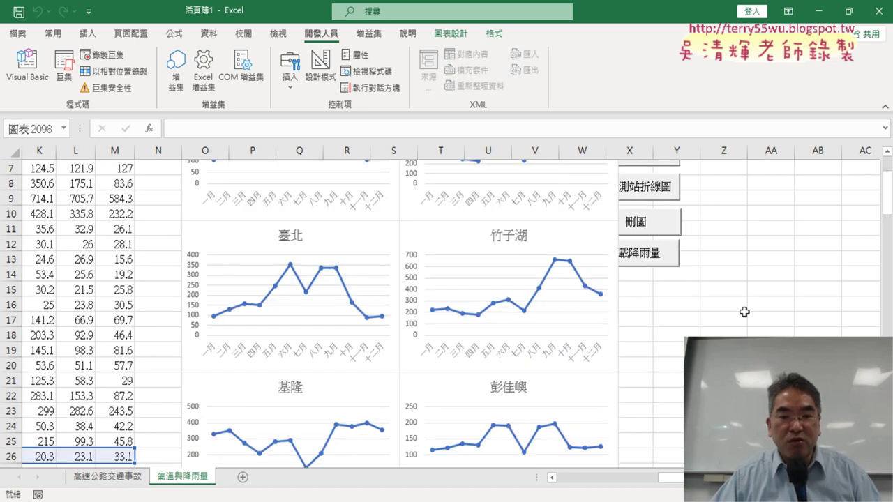
pyautogui.scroll(2, 745, 312)
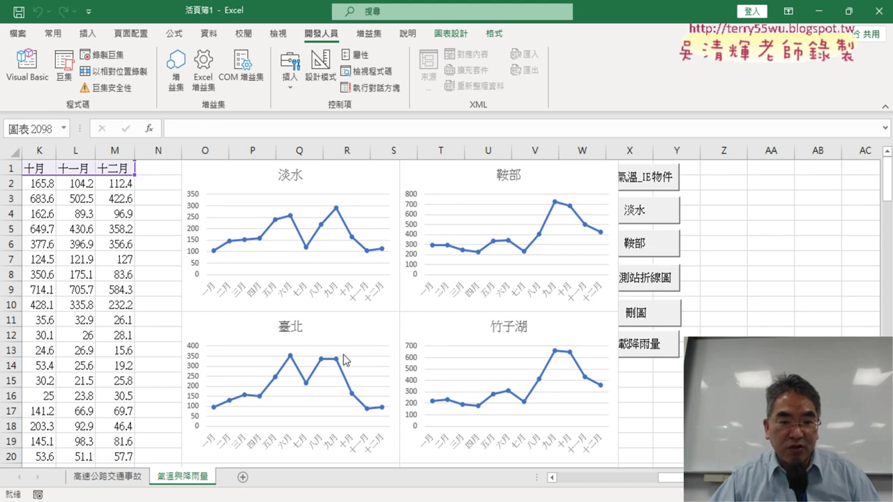
pyautogui.scroll(-2, 313, 366)
pyautogui.scroll(-1, 313, 366)
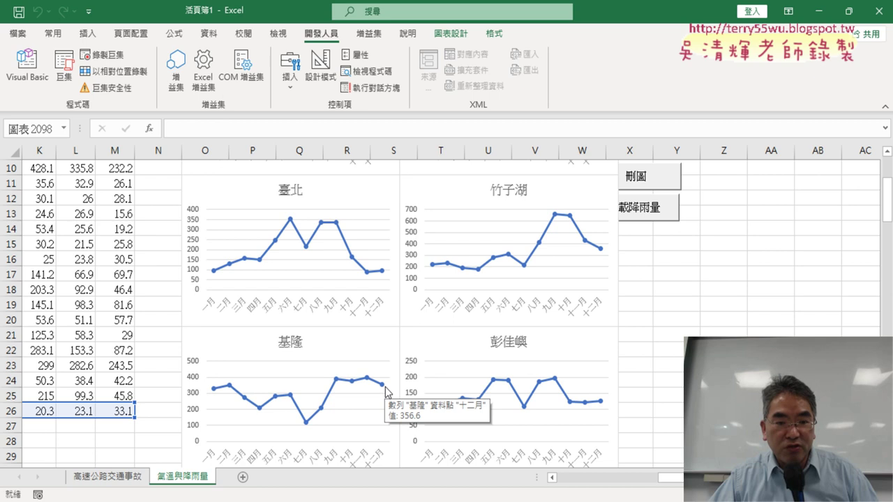
pyautogui.moveTo(305, 422)
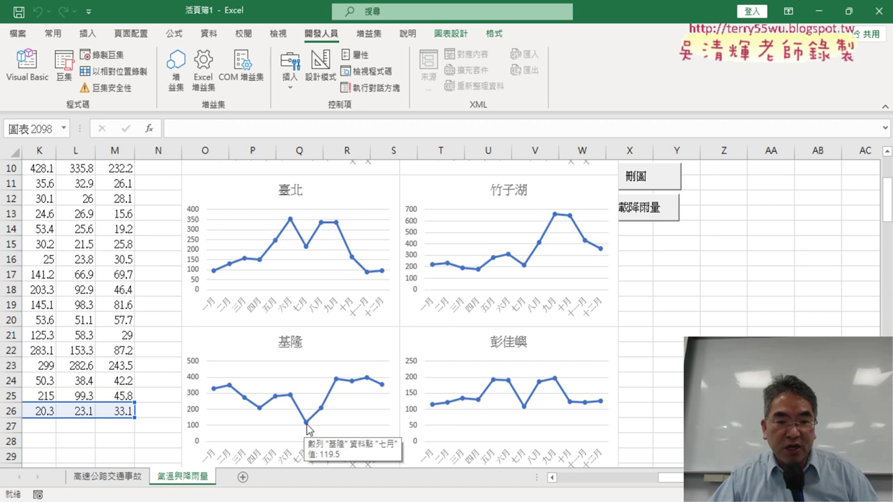
pyautogui.scroll(-3, 349, 397)
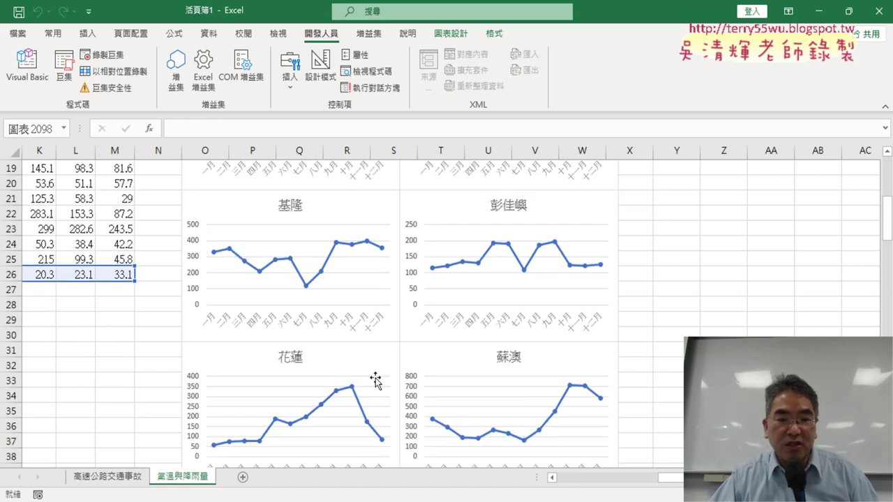
pyautogui.scroll(-2, 379, 379)
pyautogui.scroll(-1, 385, 375)
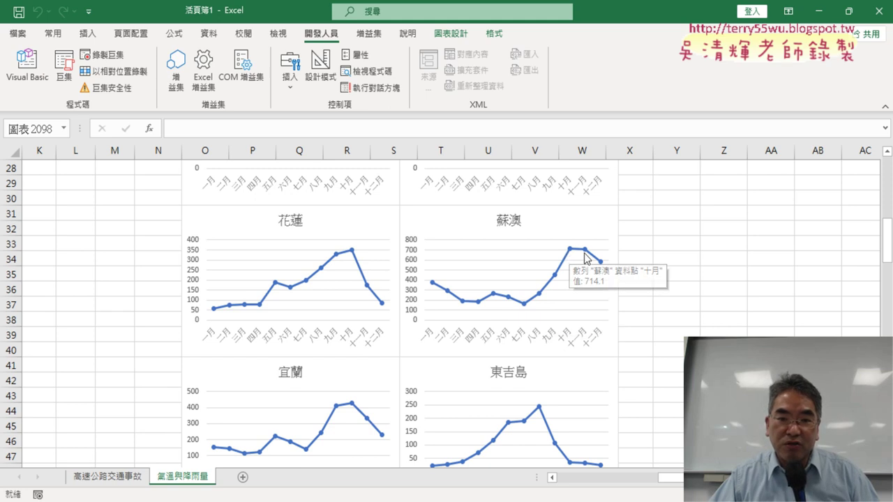
pyautogui.moveTo(381, 303)
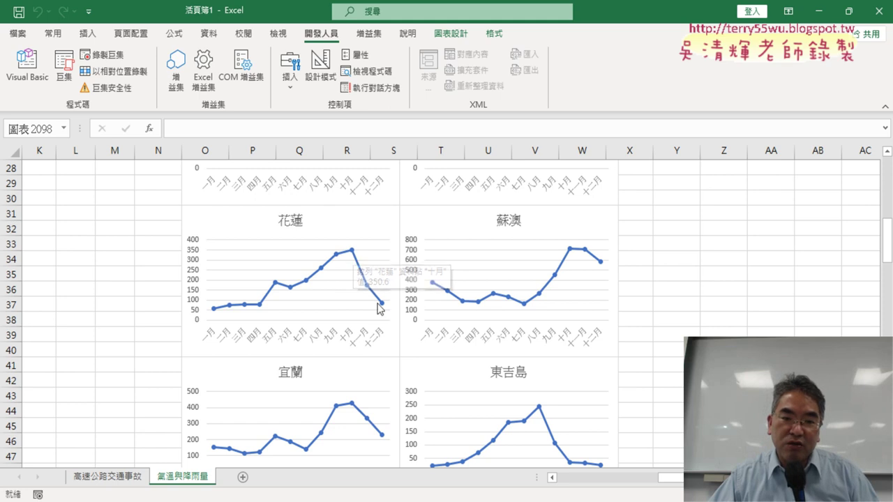
pyautogui.scroll(-2, 384, 315)
pyautogui.scroll(-3, 384, 315)
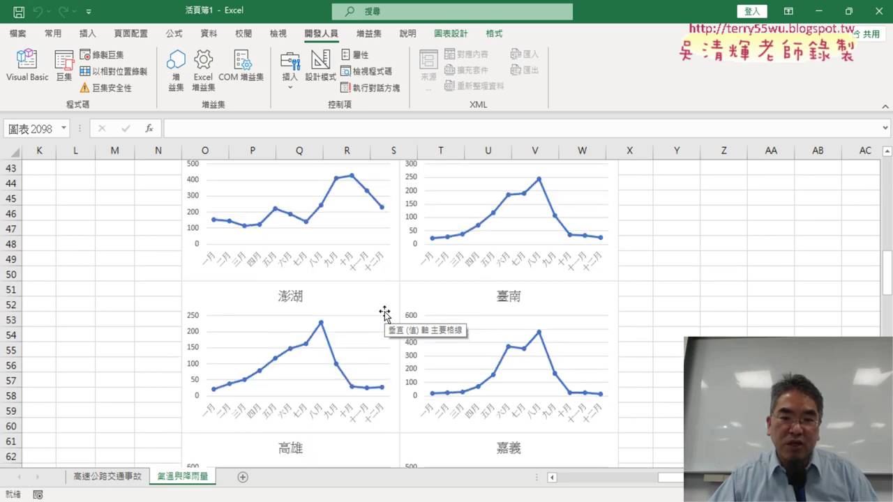
pyautogui.scroll(-2, 384, 313)
pyautogui.scroll(-3, 384, 310)
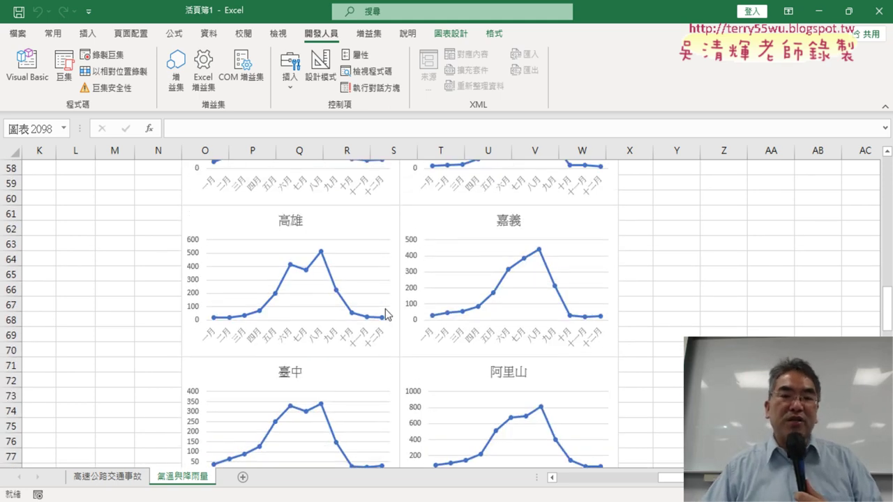
pyautogui.scroll(-2, 386, 310)
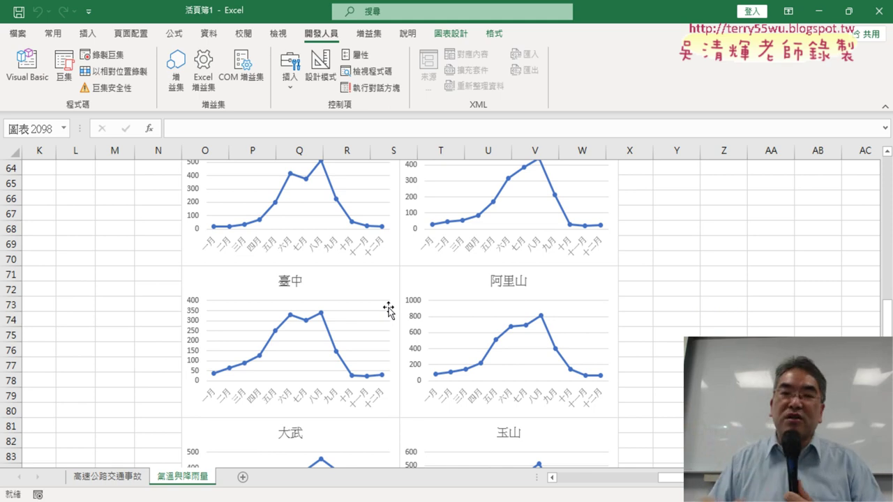
pyautogui.scroll(8, 388, 310)
pyautogui.scroll(7, 389, 310)
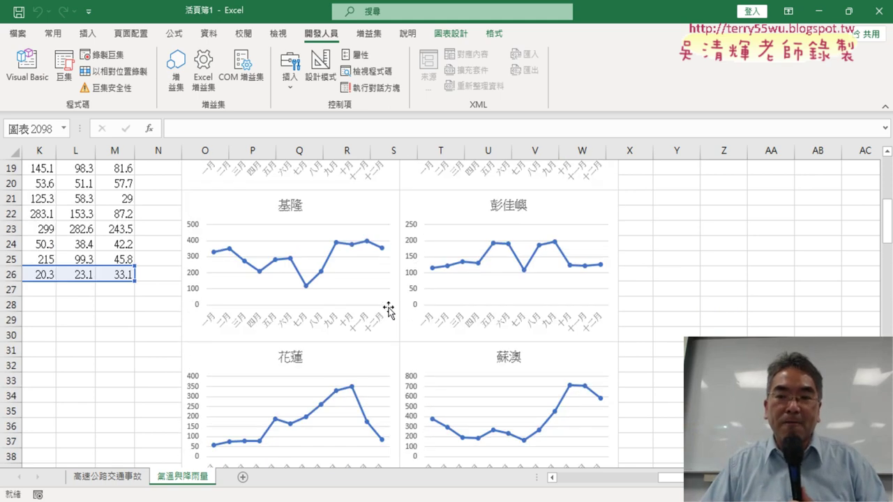
pyautogui.scroll(6, 389, 310)
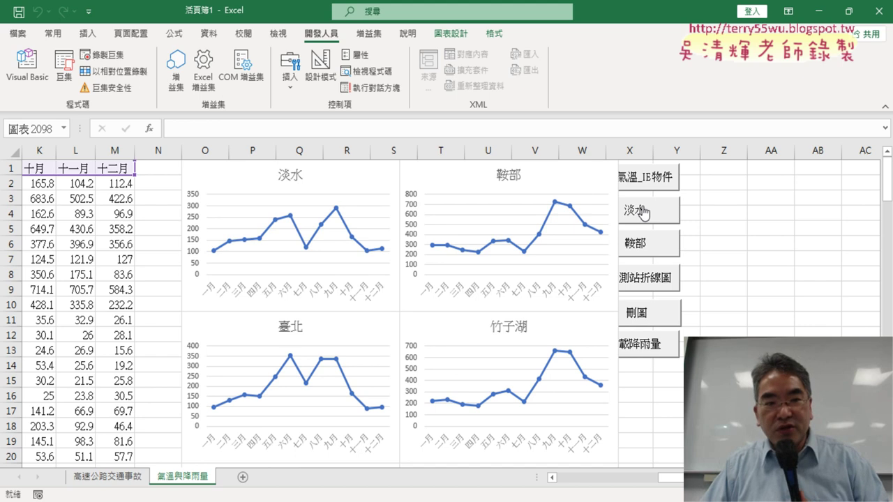
# Step: Move all six macro buttons further right, clear of the charts
pyautogui.keyDown('ctrl'); pyautogui.click(673, 183); pyautogui.keyUp('ctrl')
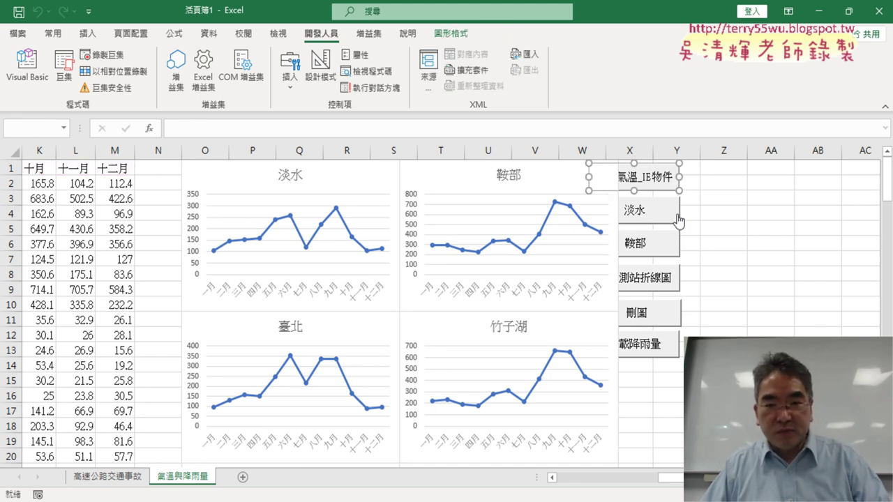
pyautogui.keyDown('ctrl'); pyautogui.click(674, 218); pyautogui.keyUp('ctrl')
pyautogui.keyDown('ctrl'); pyautogui.click(672, 251); pyautogui.keyUp('ctrl')
pyautogui.keyDown('ctrl'); pyautogui.click(671, 286); pyautogui.keyUp('ctrl')
pyautogui.keyDown('ctrl'); pyautogui.click(663, 321); pyautogui.keyUp('ctrl')
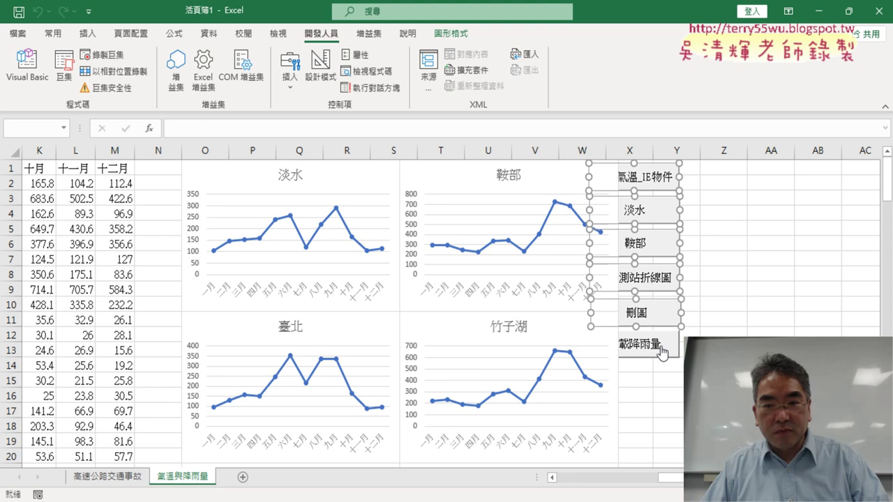
pyautogui.keyDown('ctrl'); pyautogui.click(663, 352); pyautogui.keyUp('ctrl')
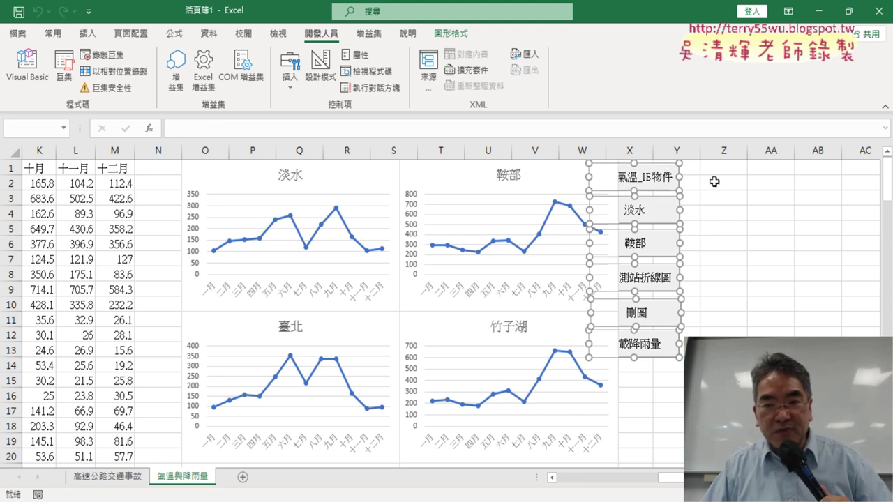
pyautogui.click(747, 219)
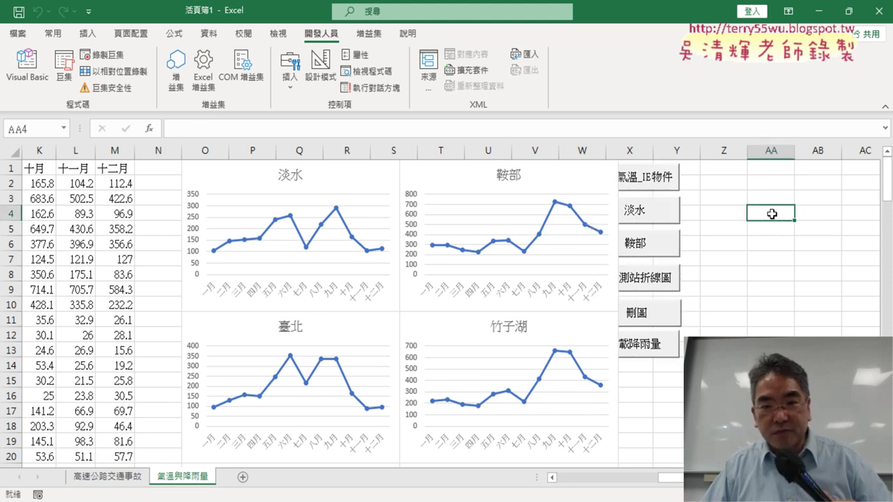
pyautogui.click(654, 183)
pyautogui.keyDown('ctrl'); pyautogui.click(663, 213); pyautogui.keyUp('ctrl')
pyautogui.keyDown('ctrl'); pyautogui.click(658, 245); pyautogui.keyUp('ctrl')
pyautogui.keyDown('ctrl'); pyautogui.click(659, 279); pyautogui.keyUp('ctrl')
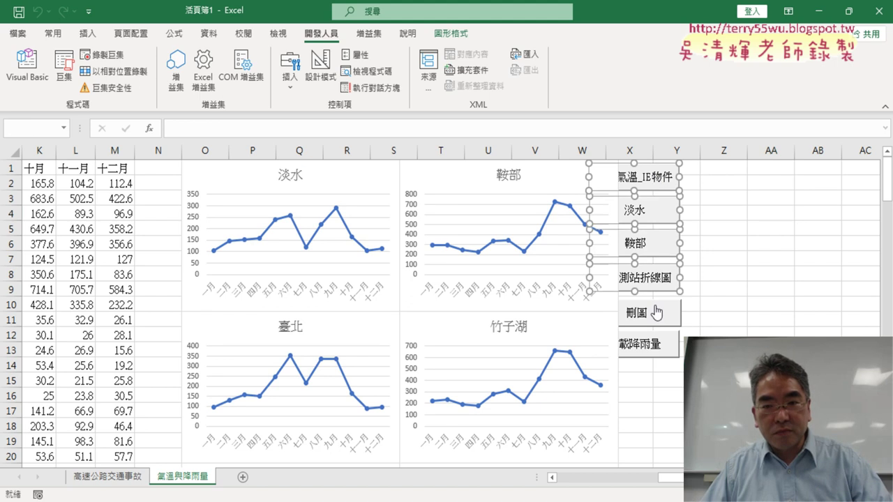
pyautogui.keyDown('ctrl'); pyautogui.click(655, 313); pyautogui.keyUp('ctrl')
pyautogui.keyDown('ctrl'); pyautogui.click(659, 345); pyautogui.keyUp('ctrl')
pyautogui.moveTo(665, 307); pyautogui.dragTo(707, 301)
pyautogui.click(820, 333)
# Step: Set the six buttons to not move or size with cells, then open the Visual Basic editor
pyautogui.keyDown('ctrl'); pyautogui.click(695, 173); pyautogui.keyUp('ctrl')
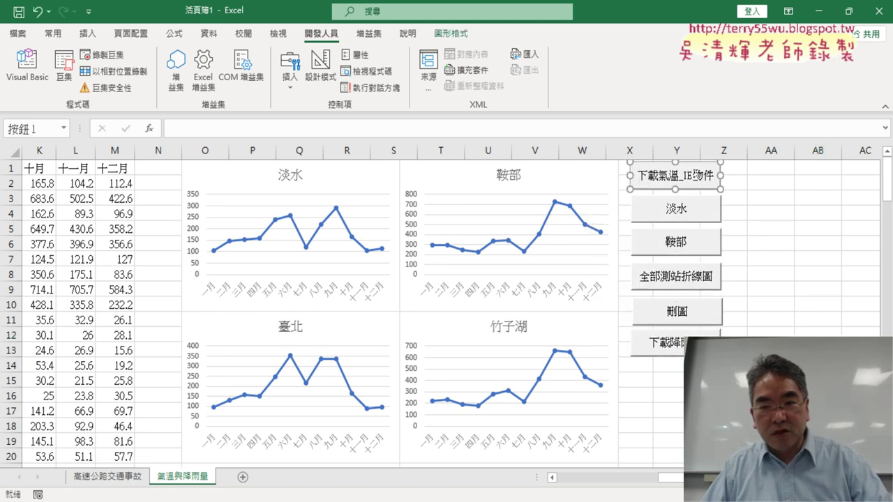
pyautogui.keyDown('ctrl'); pyautogui.click(694, 209); pyautogui.keyUp('ctrl')
pyautogui.keyDown('ctrl'); pyautogui.click(696, 243); pyautogui.keyUp('ctrl')
pyautogui.keyDown('ctrl'); pyautogui.click(695, 275); pyautogui.keyUp('ctrl')
pyautogui.keyDown('ctrl'); pyautogui.click(696, 307); pyautogui.keyUp('ctrl')
pyautogui.keyDown('ctrl'); pyautogui.click(693, 332); pyautogui.keyUp('ctrl')
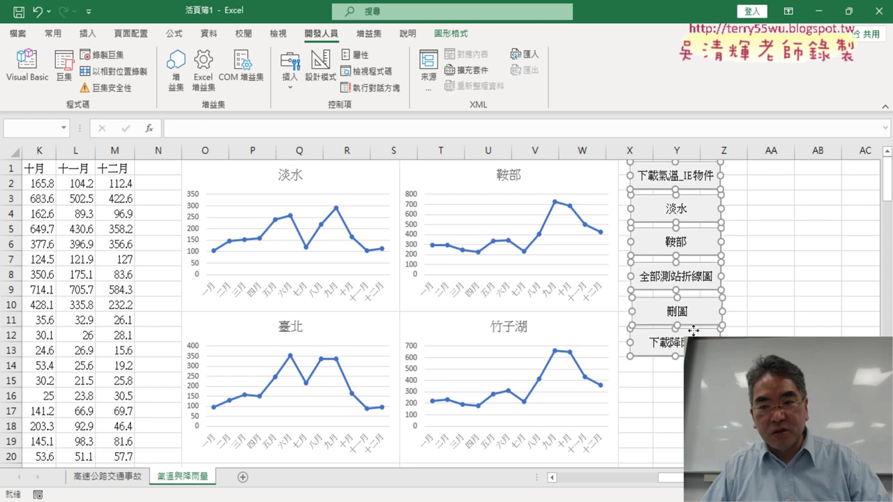
pyautogui.rightClick(694, 330)
pyautogui.click(762, 303)
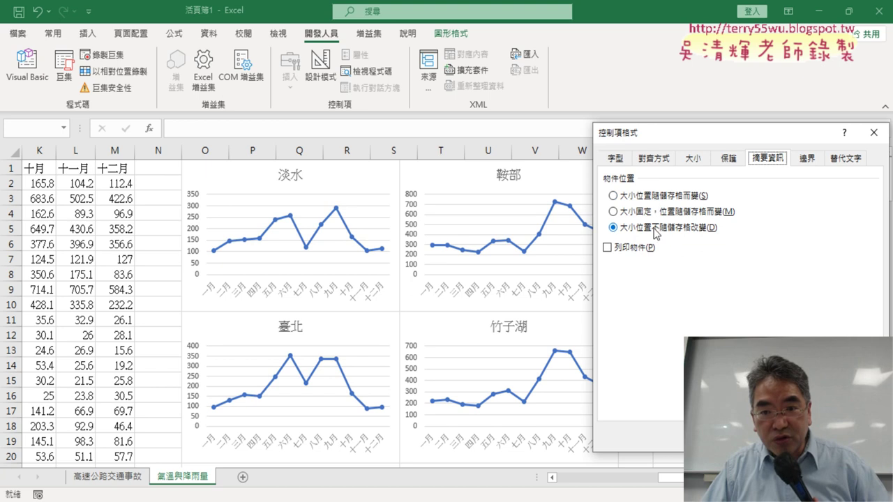
pyautogui.click(788, 434)
pyautogui.click(817, 365)
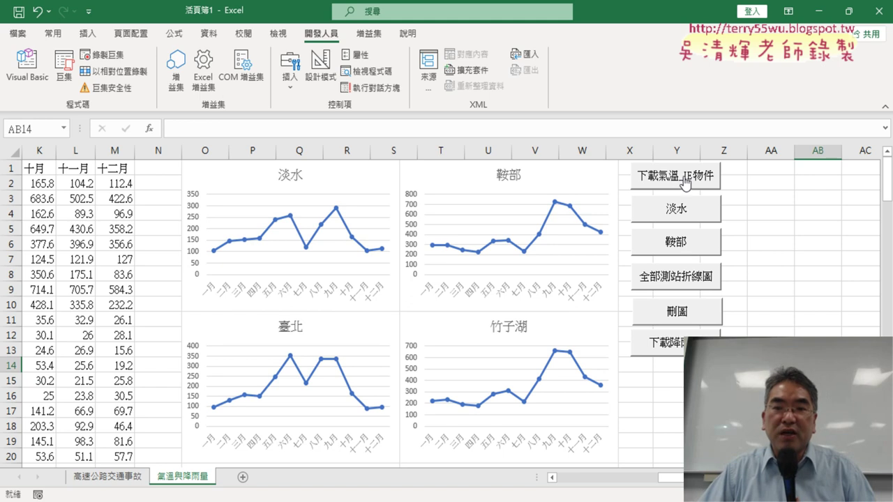
pyautogui.click(708, 185)
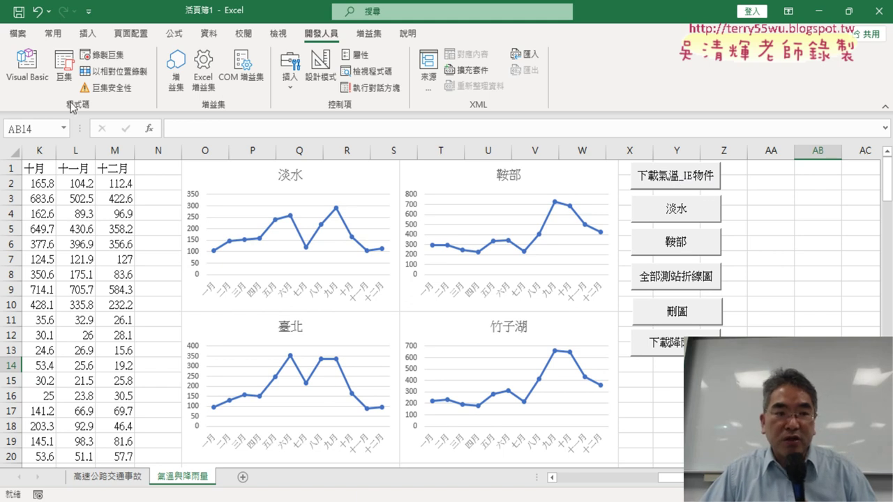
pyautogui.click(27, 71)
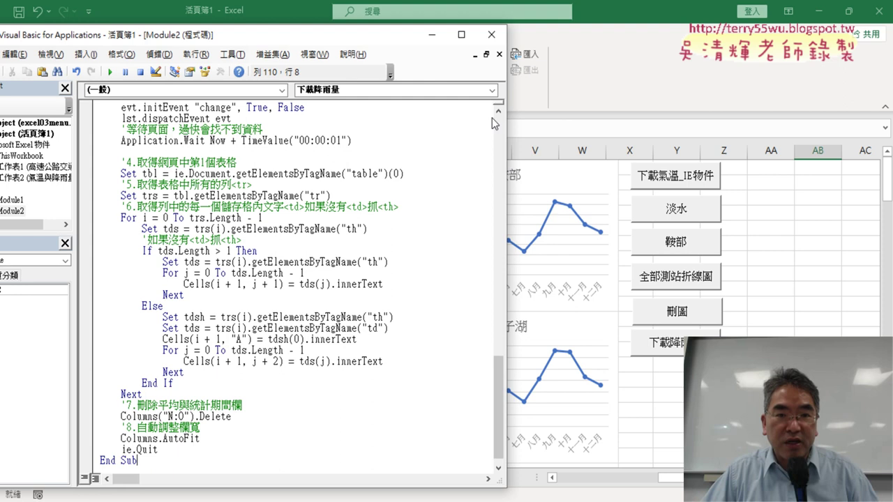
# Step: Highlight the macro's key lines: Cells.Clear, IE object creation, page URL, wait, and first-table lookup
pyautogui.click(461, 34)
pyautogui.scroll(2, 489, 201)
pyautogui.scroll(2, 490, 200)
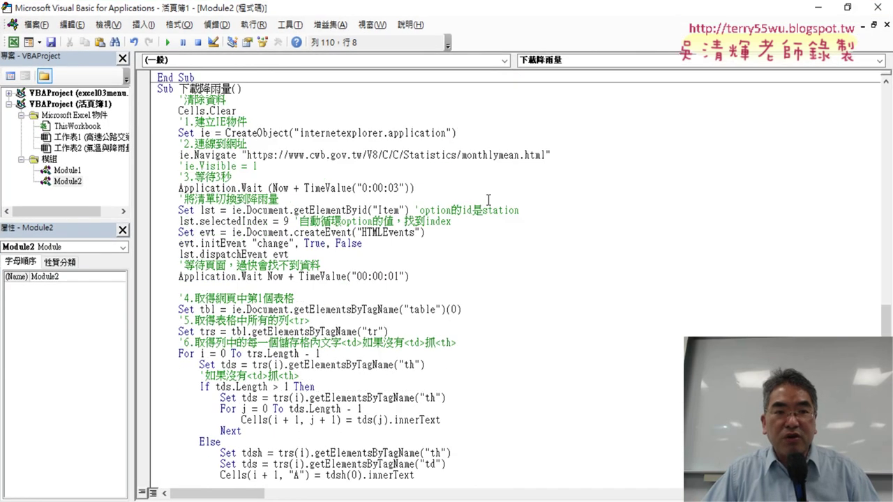
pyautogui.scroll(6, 489, 200)
pyautogui.scroll(6, 488, 202)
pyautogui.scroll(6, 481, 203)
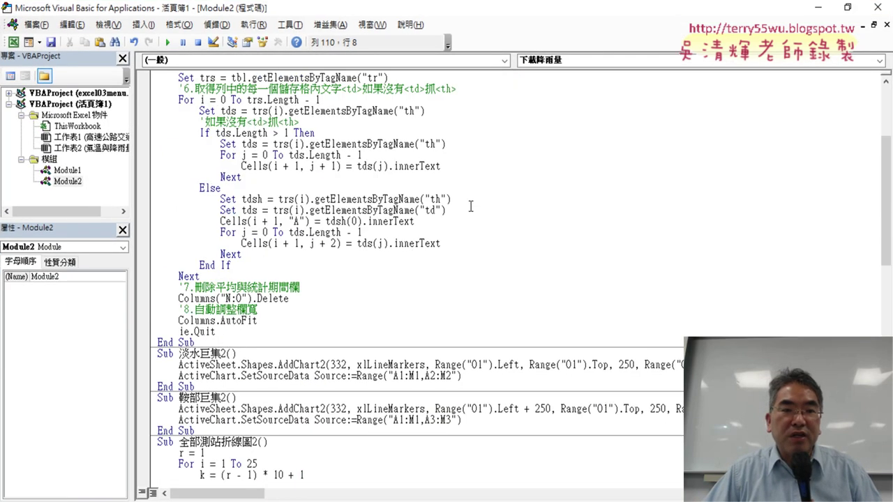
pyautogui.scroll(5, 471, 206)
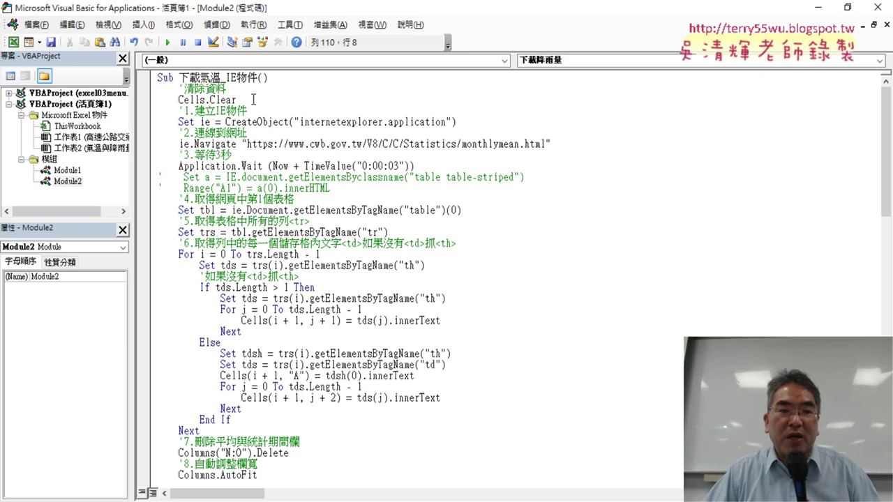
pyautogui.moveTo(254, 100); pyautogui.dragTo(158, 89)
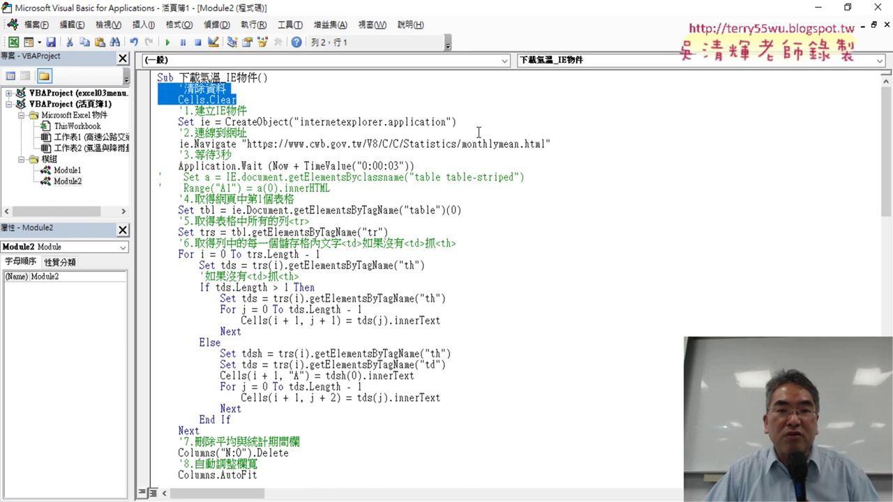
pyautogui.moveTo(457, 122); pyautogui.dragTo(213, 123)
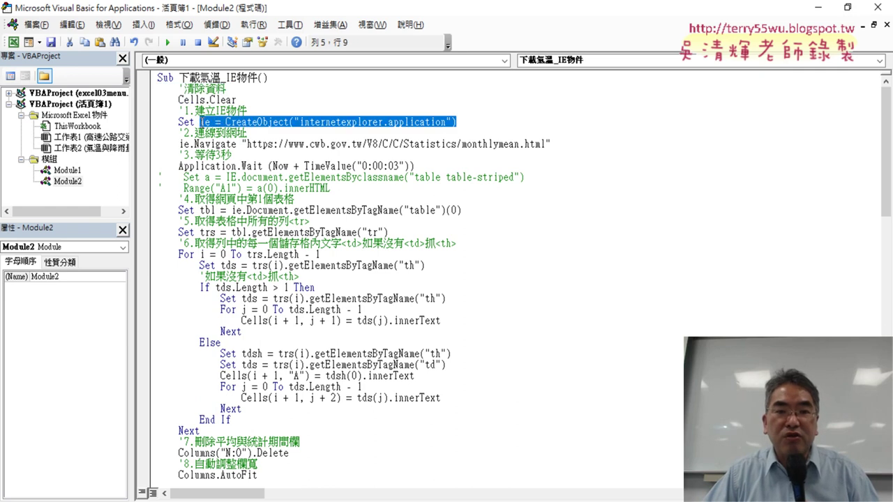
pyautogui.moveTo(547, 145); pyautogui.dragTo(267, 144)
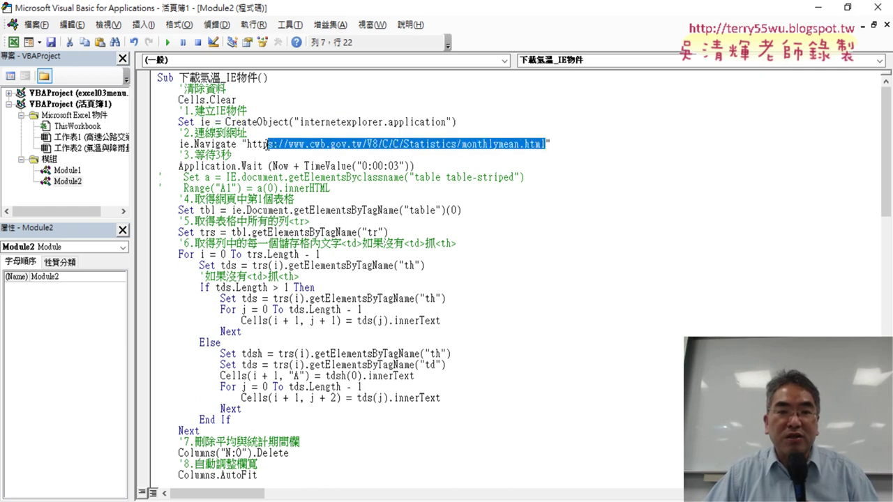
pyautogui.moveTo(417, 166); pyautogui.dragTo(179, 166)
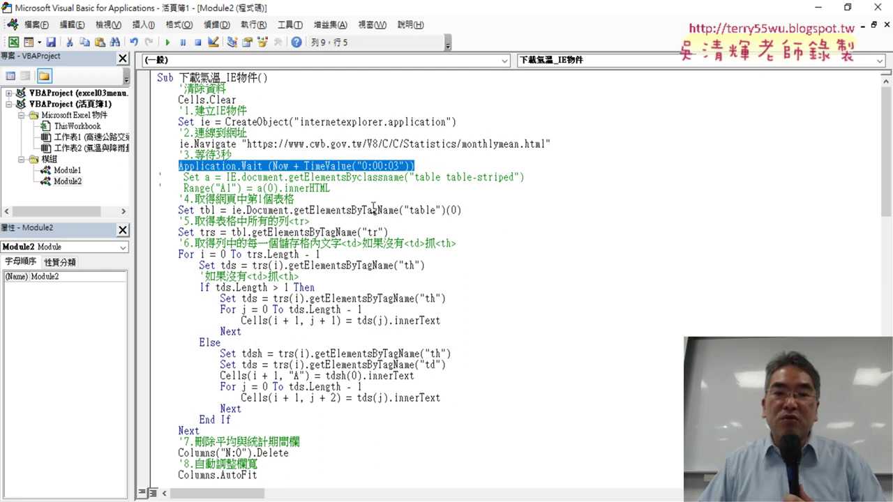
pyautogui.moveTo(491, 210); pyautogui.dragTo(149, 210)
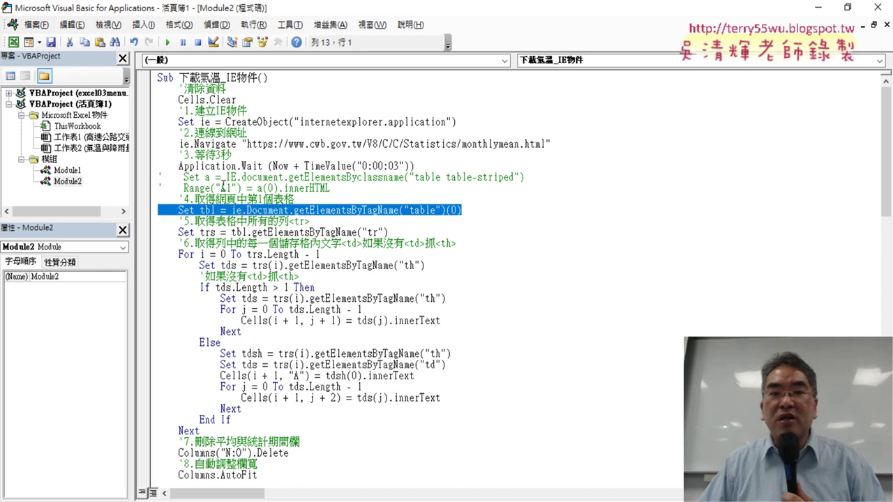
# Step: Change the wait time on line 9 to 5 seconds
pyautogui.click(305, 166)
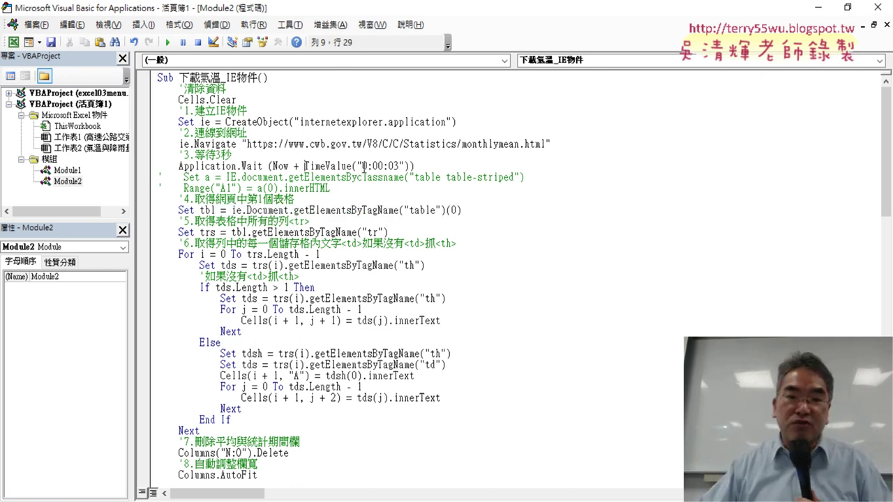
pyautogui.moveTo(392, 166); pyautogui.dragTo(399, 166)
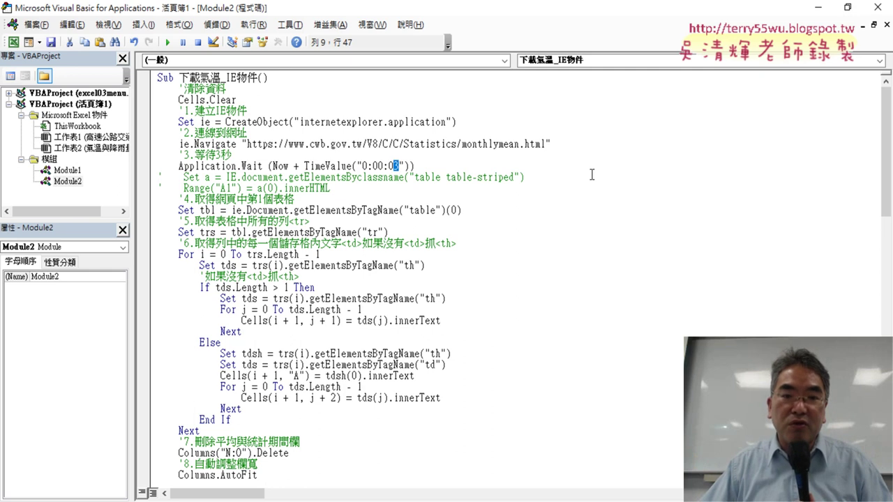
pyautogui.write('5')
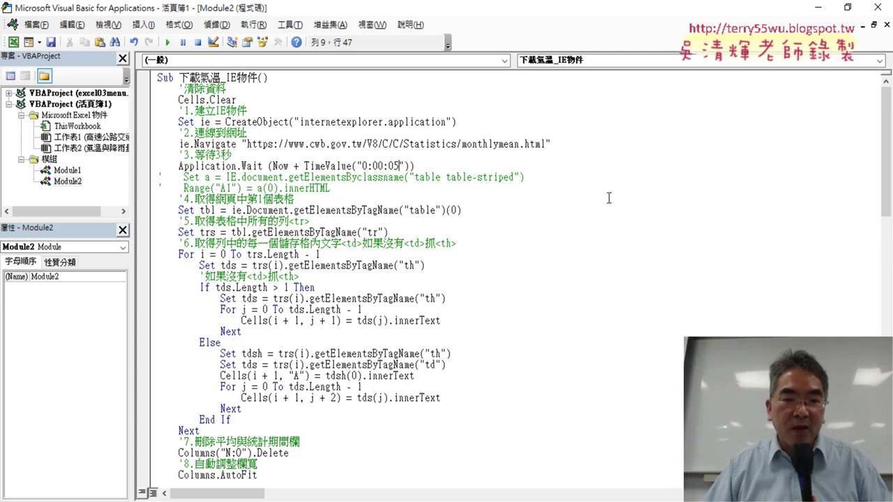
# Step: Highlight the (0) table index in the Set tbl line and switch to the browser
pyautogui.moveTo(461, 210); pyautogui.dragTo(415, 214)
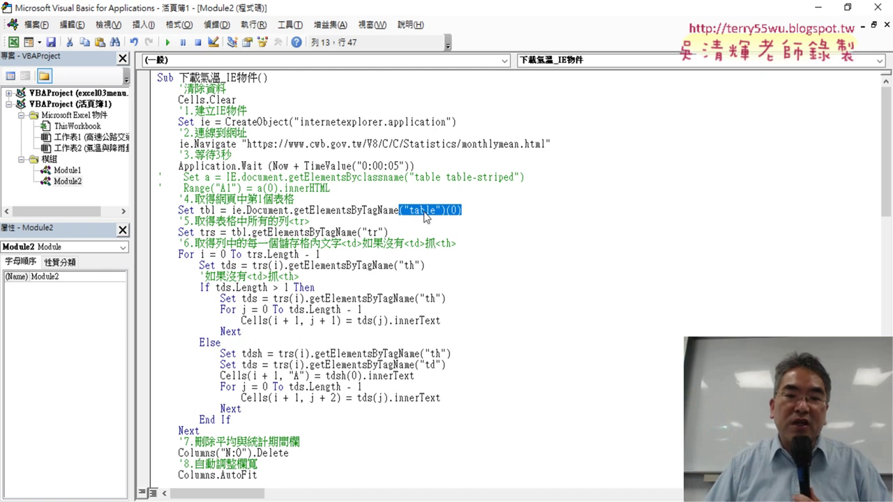
pyautogui.moveTo(462, 211); pyautogui.dragTo(449, 211)
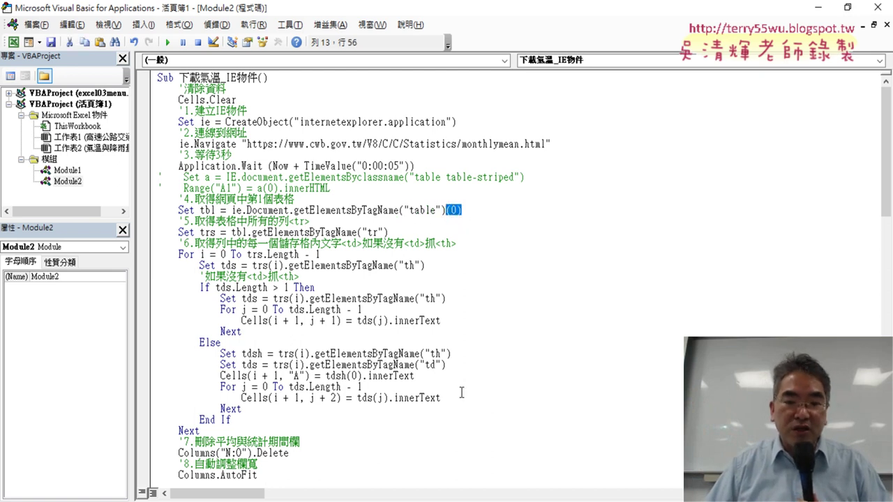
pyautogui.hotkey('alt', 'Tab')
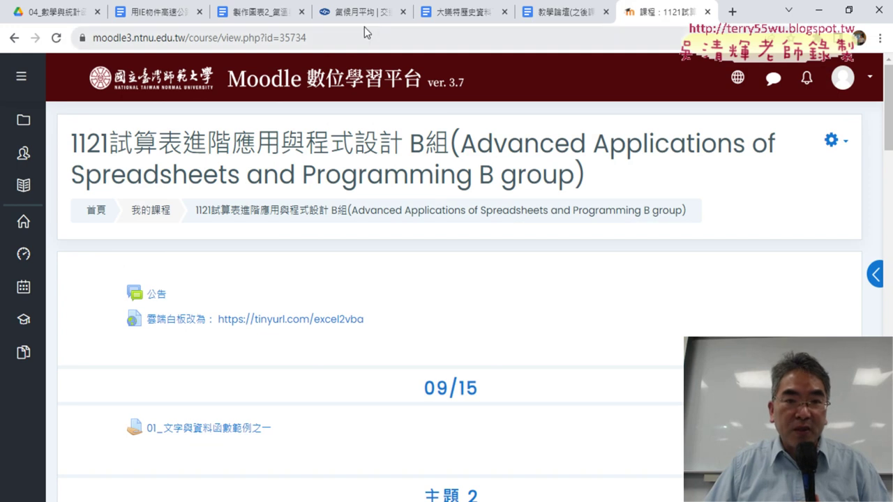
# Step: Go to the climate monthly-mean page and select its table element in DevTools Elements
pyautogui.click(353, 20)
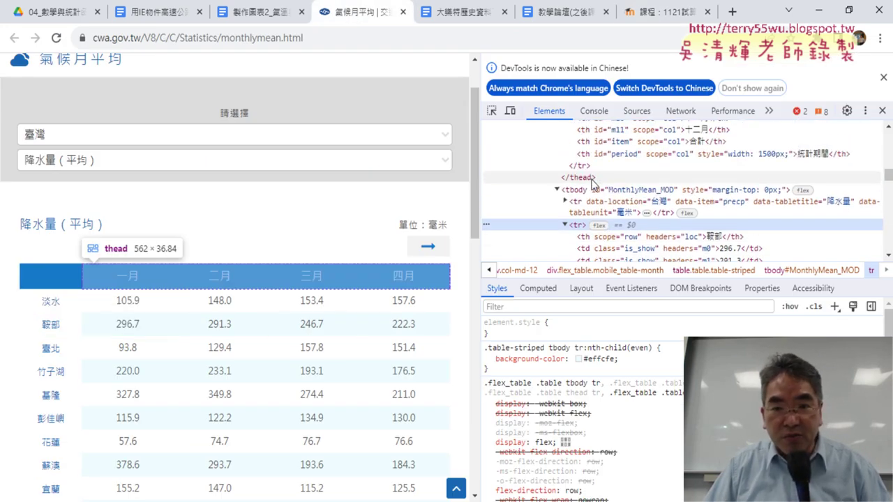
pyautogui.scroll(1, 578, 203)
pyautogui.scroll(2, 580, 210)
pyautogui.scroll(2, 583, 217)
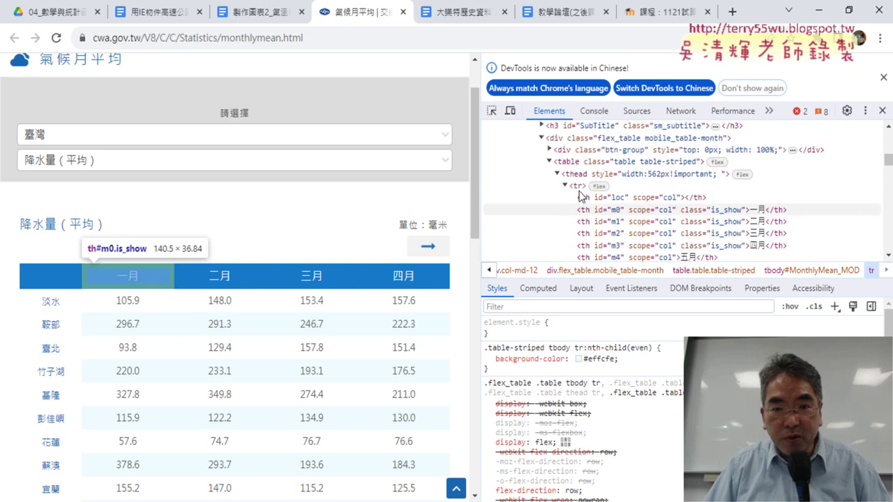
pyautogui.scroll(1, 584, 228)
pyautogui.scroll(-4, 585, 228)
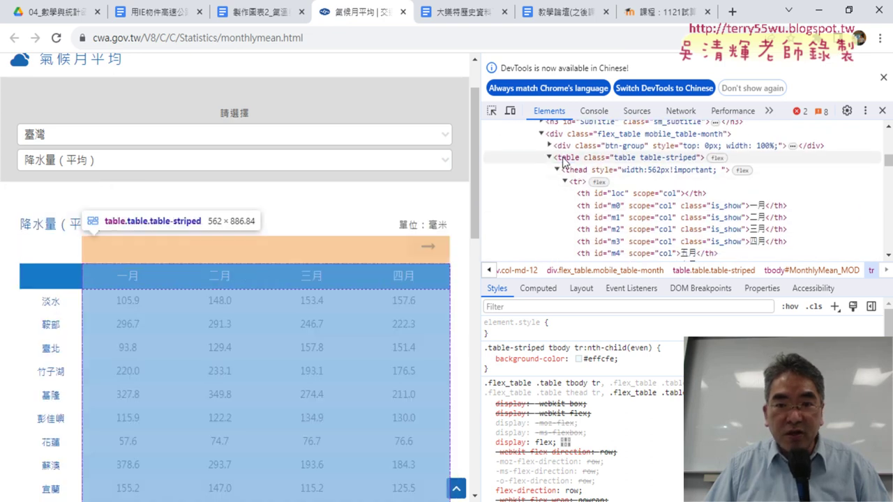
pyautogui.click(565, 159)
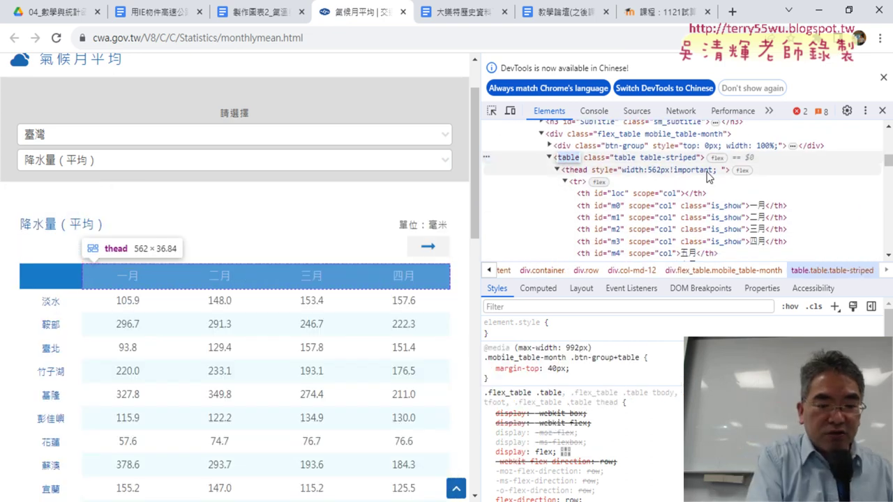
# Step: Search the elements for '<table', confirming a single match, and return to the VBA code
pyautogui.hotkey('ctrl', 'f')
pyautogui.write('table')
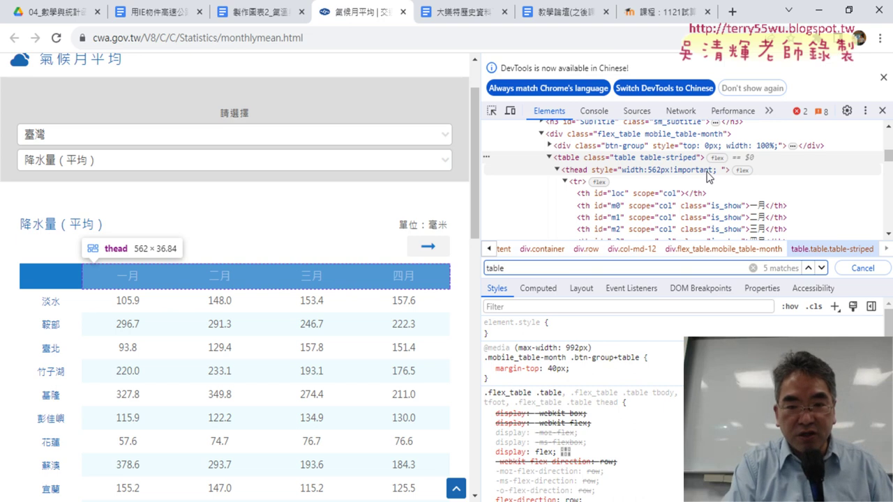
pyautogui.press('Home')
pyautogui.write('<')
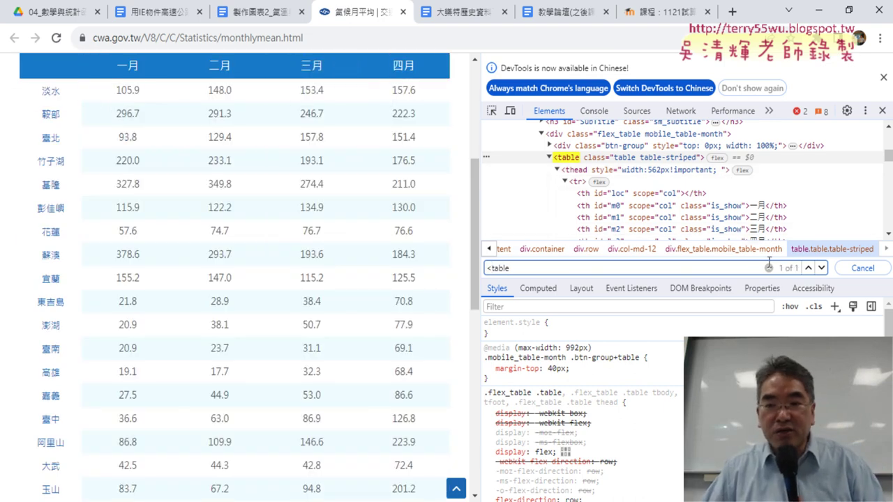
pyautogui.hotkey('ctrl', 'a')
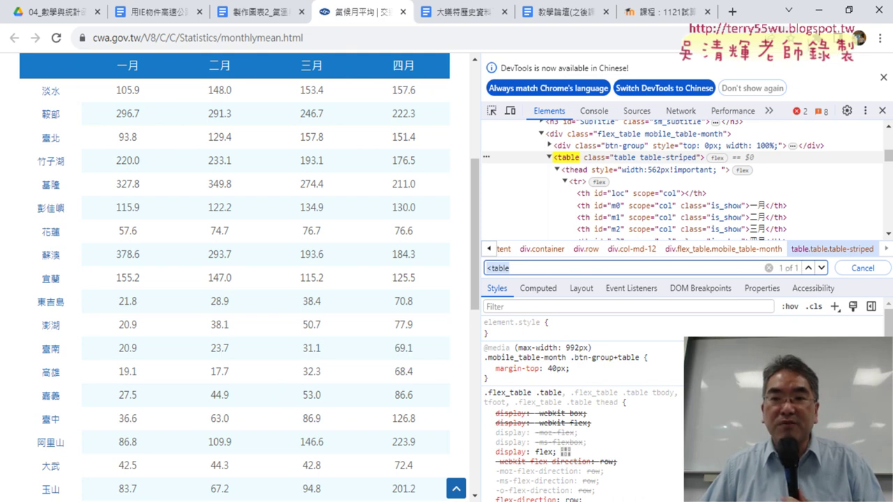
pyautogui.click(819, 10)
# Step: Mark the 0 in getElementsByTagName("table")(0) and minimize the VBA editor
pyautogui.doubleClick(455, 208)
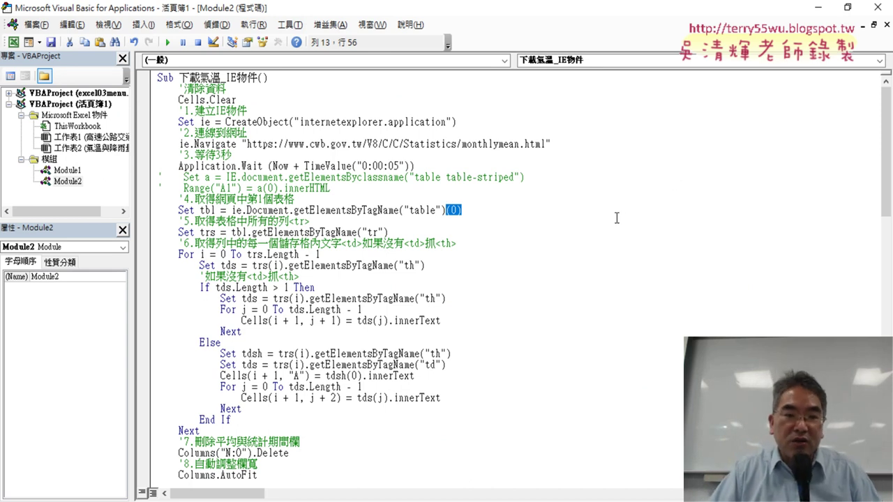
pyautogui.click(818, 9)
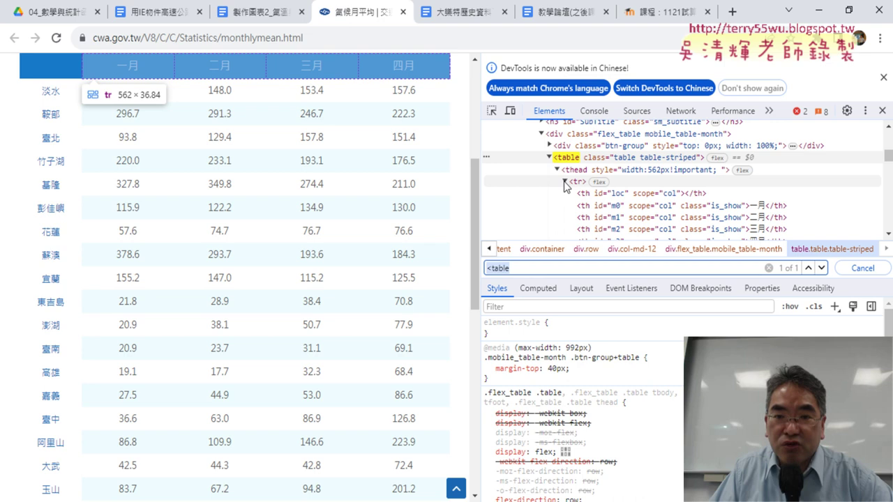
# Step: Toggle the thead <tr> node open and closed to inspect its station and month <th> cells
pyautogui.click(565, 182)
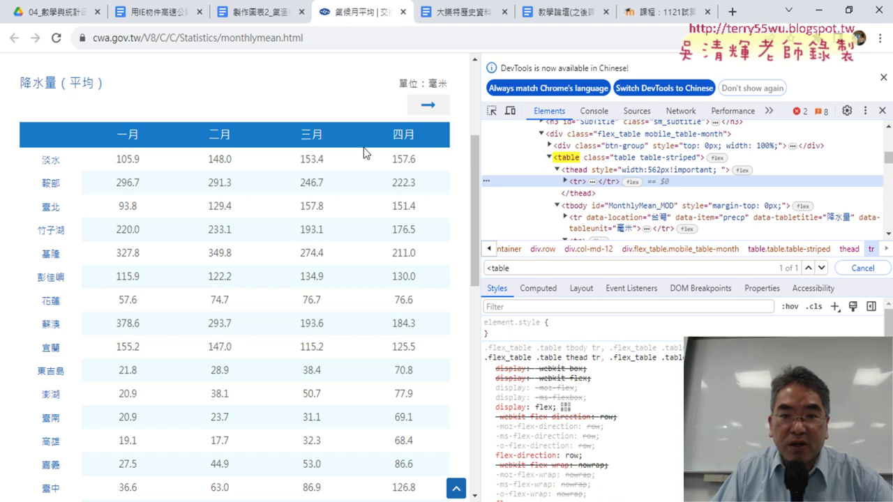
pyautogui.click(565, 181)
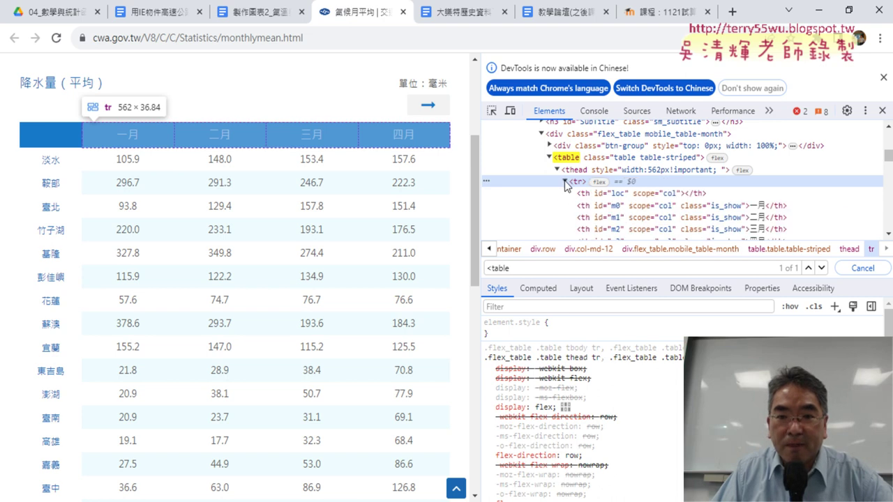
pyautogui.scroll(-2, 592, 205)
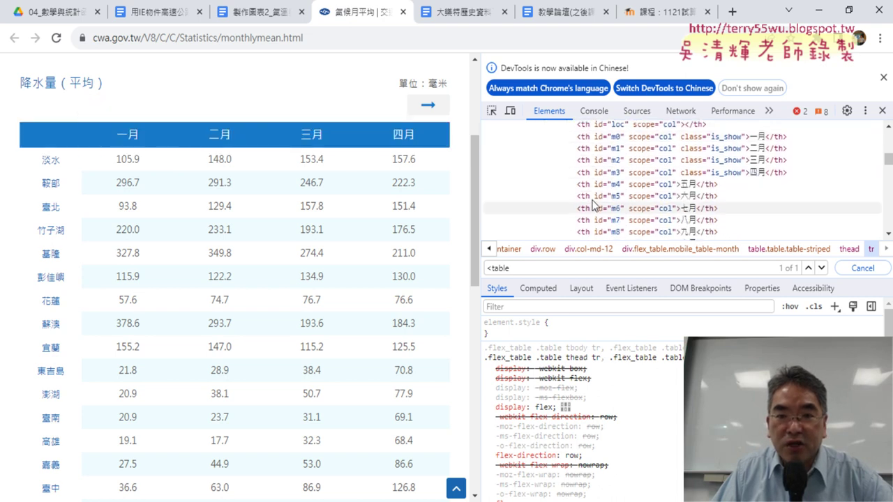
pyautogui.scroll(2, 593, 203)
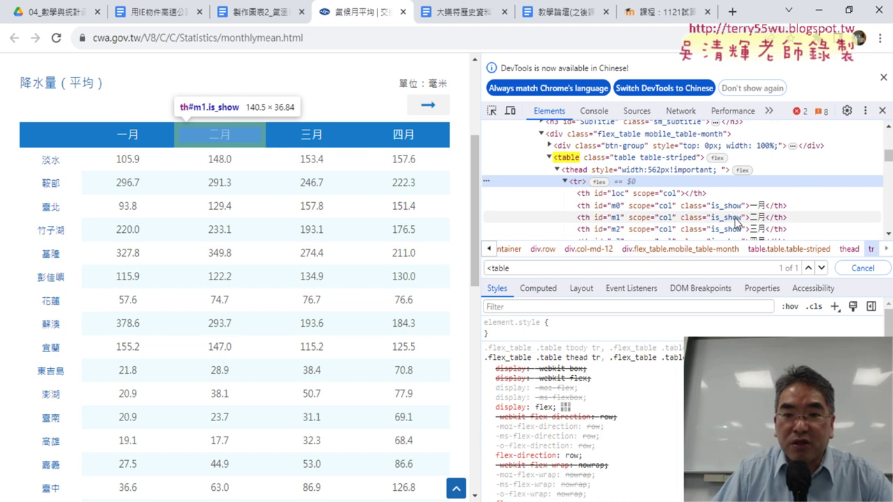
pyautogui.click(565, 180)
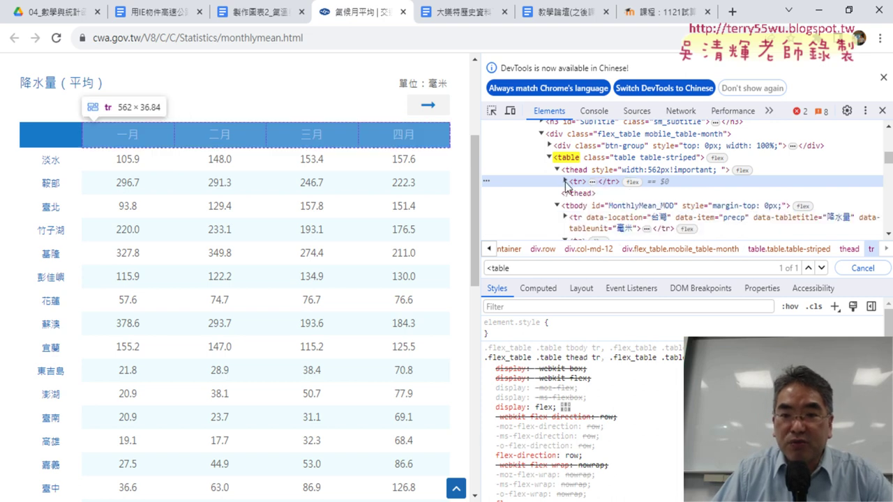
pyautogui.click(565, 181)
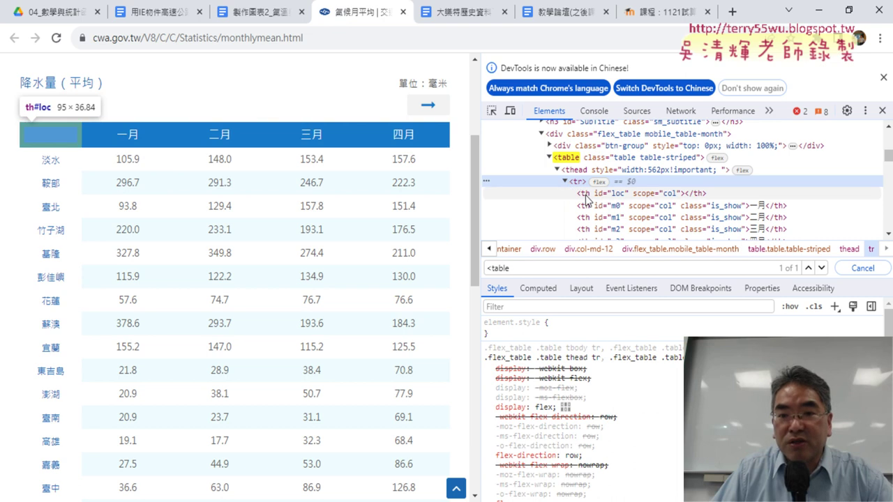
pyautogui.click(565, 181)
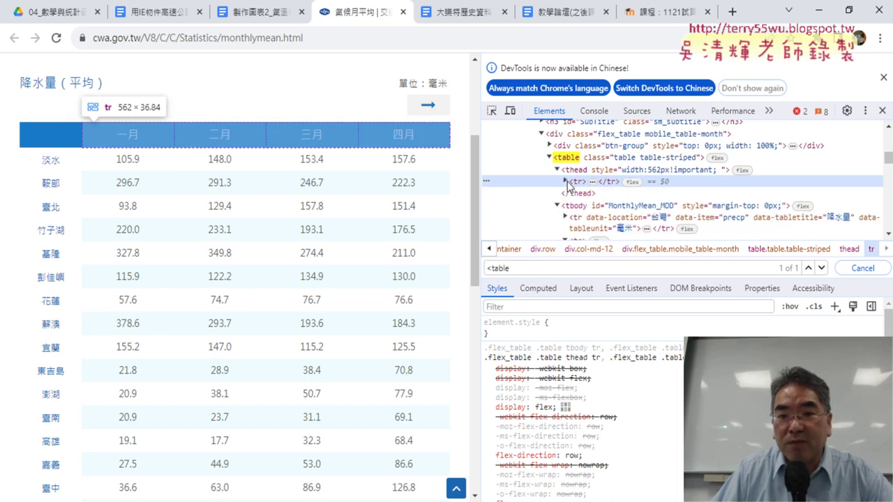
pyautogui.click(565, 181)
pyautogui.click(565, 182)
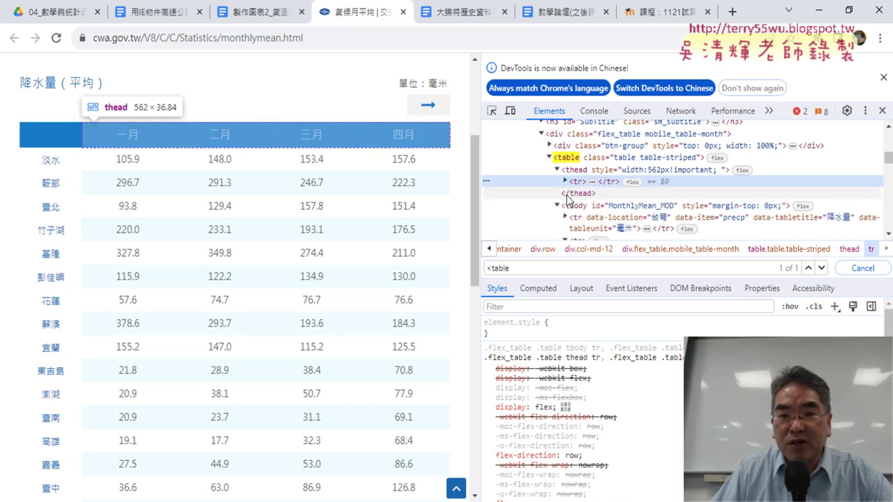
pyautogui.scroll(-1, 584, 223)
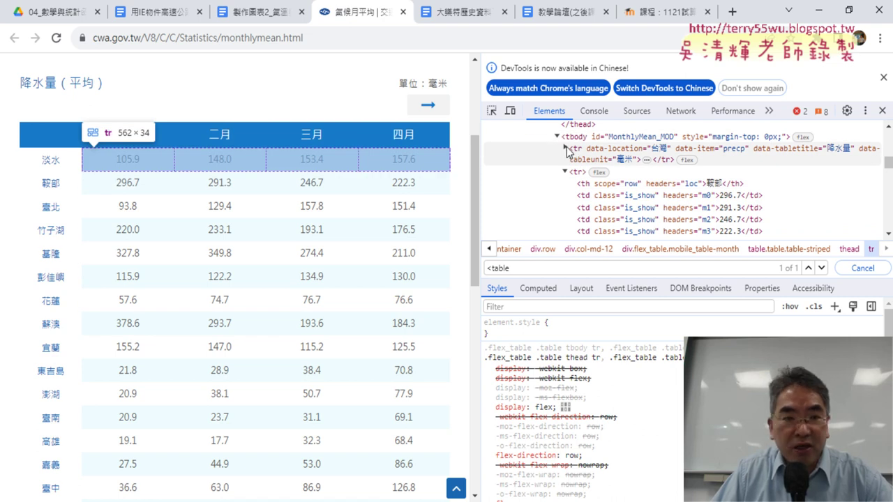
# Step: Expand the 淡水 and 臺北 tbody rows to show their th station cell and td monthly values
pyautogui.click(567, 149)
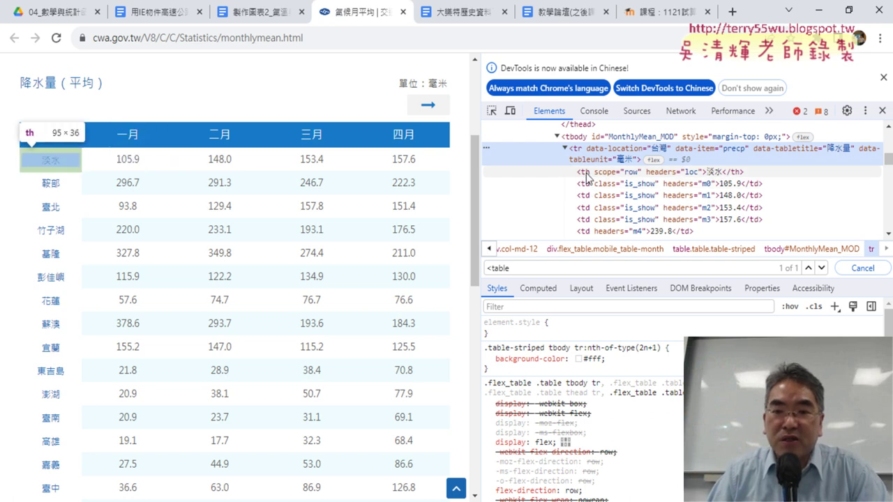
pyautogui.scroll(-2, 589, 199)
pyautogui.scroll(-1, 590, 199)
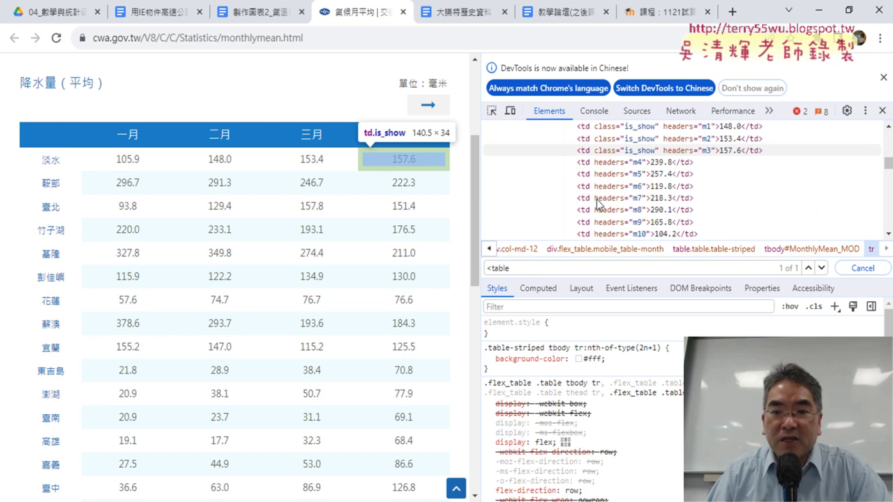
pyautogui.scroll(-1, 589, 198)
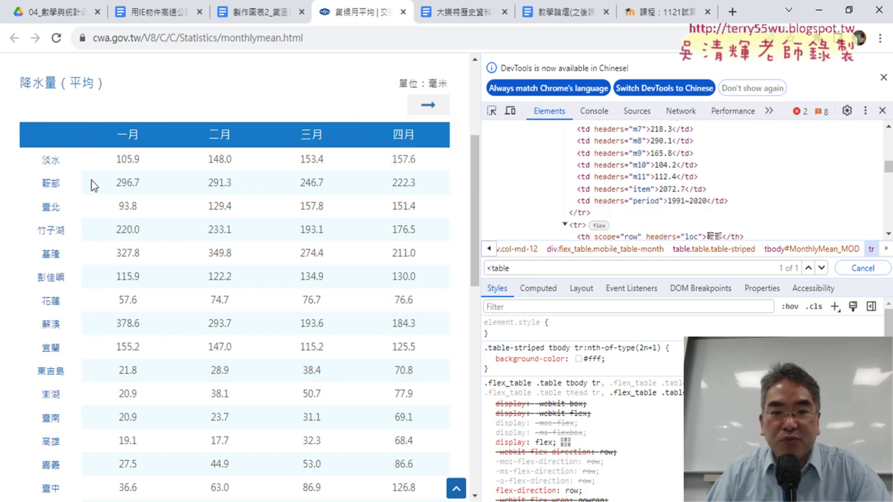
pyautogui.scroll(-2, 586, 174)
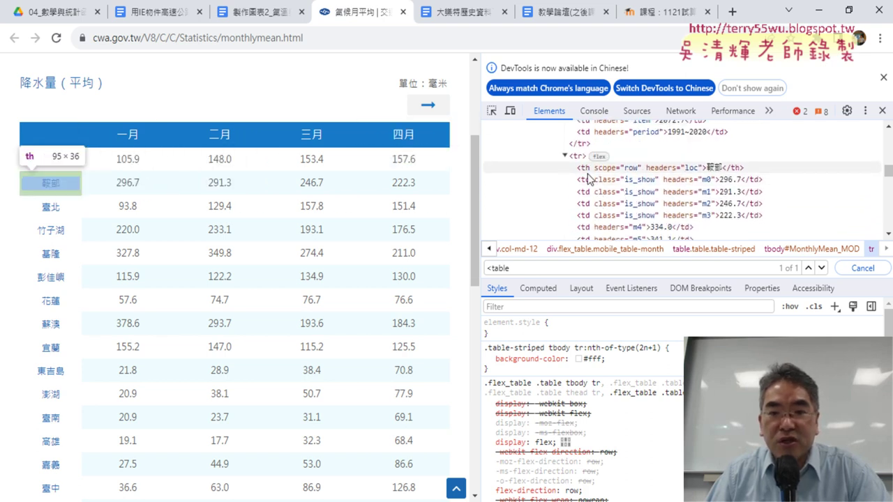
pyautogui.scroll(-4, 603, 212)
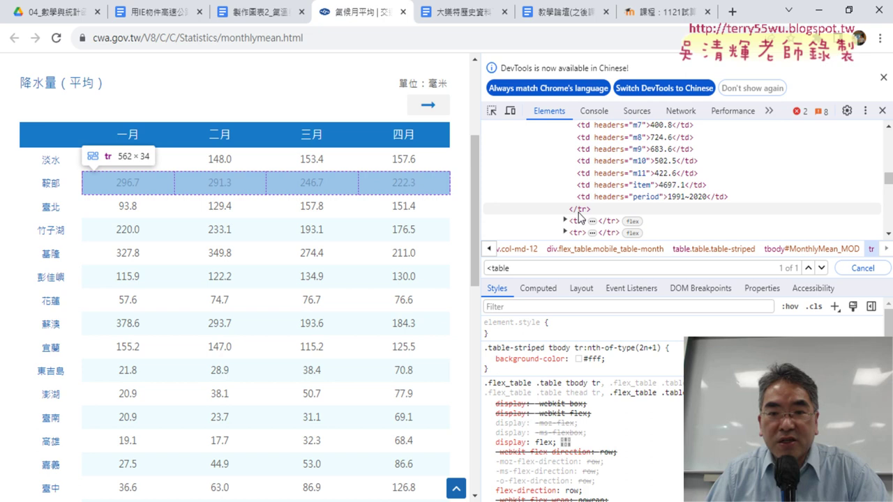
pyautogui.click(566, 220)
pyautogui.scroll(-2, 586, 195)
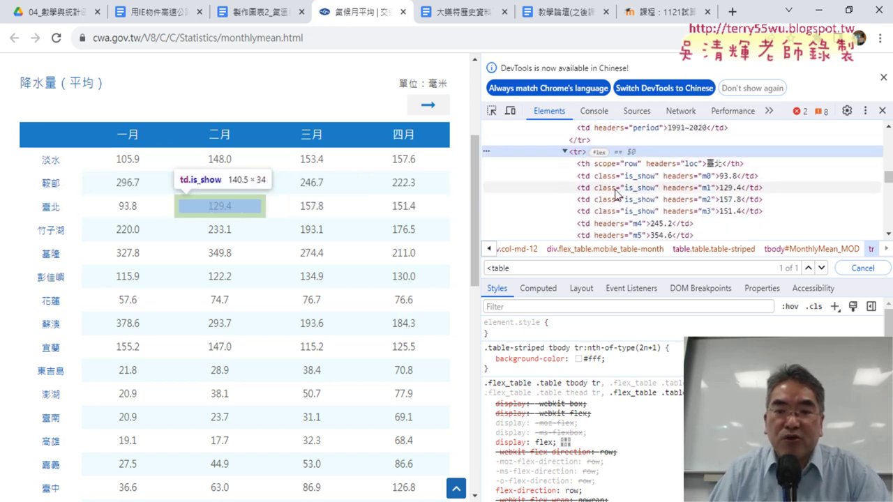
pyautogui.click(460, 501)
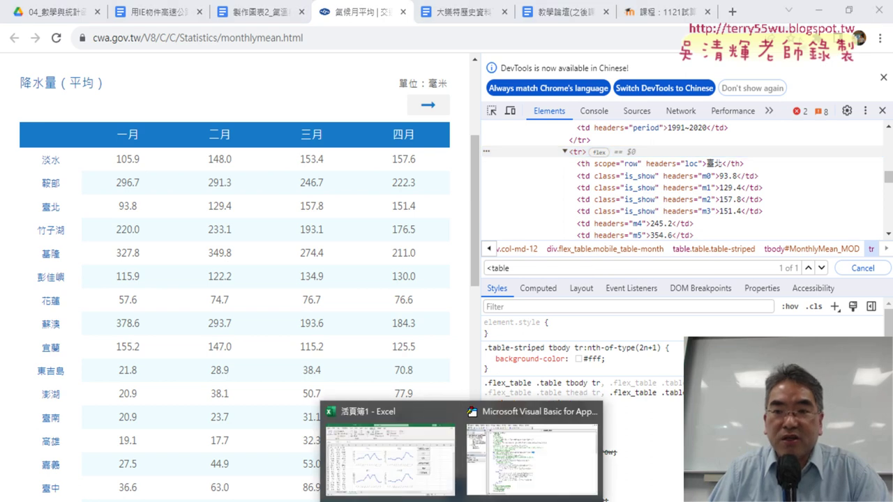
# Step: Back in the VBA editor, highlight the first-table line, tbl, and the call collecting tr rows into trs
pyautogui.click(389, 456)
pyautogui.click(27, 73)
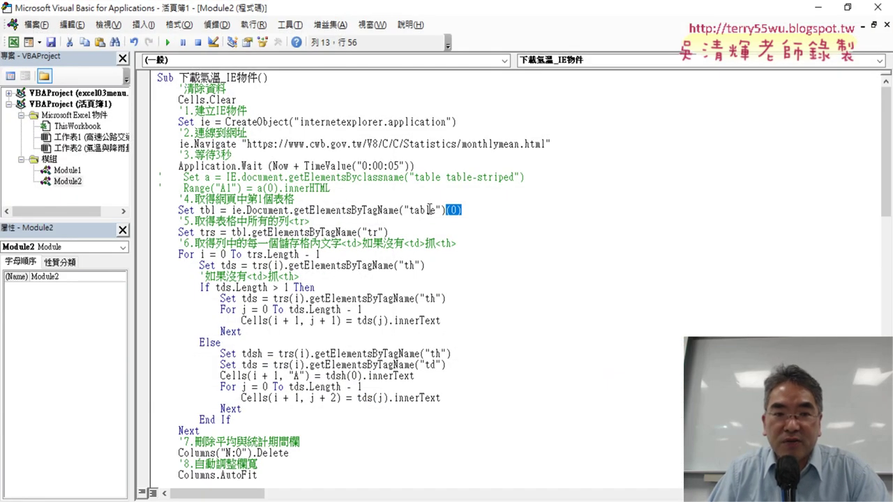
pyautogui.press('End')
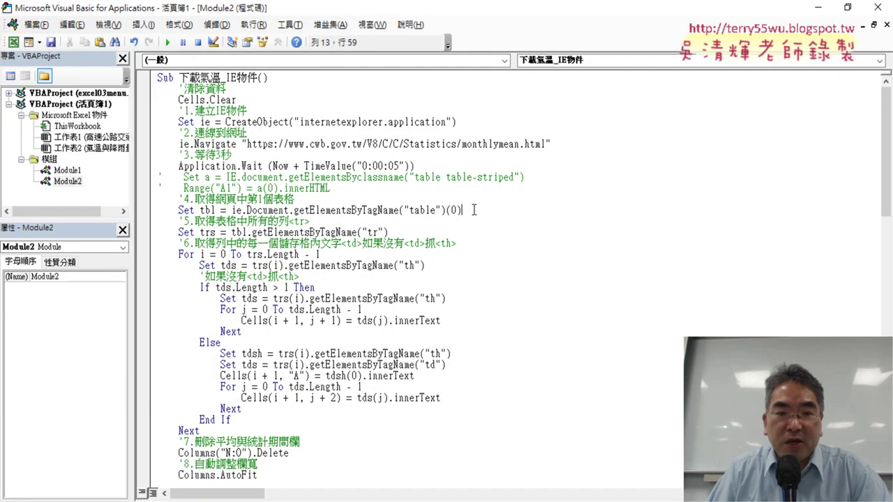
pyautogui.moveTo(473, 210); pyautogui.dragTo(140, 213)
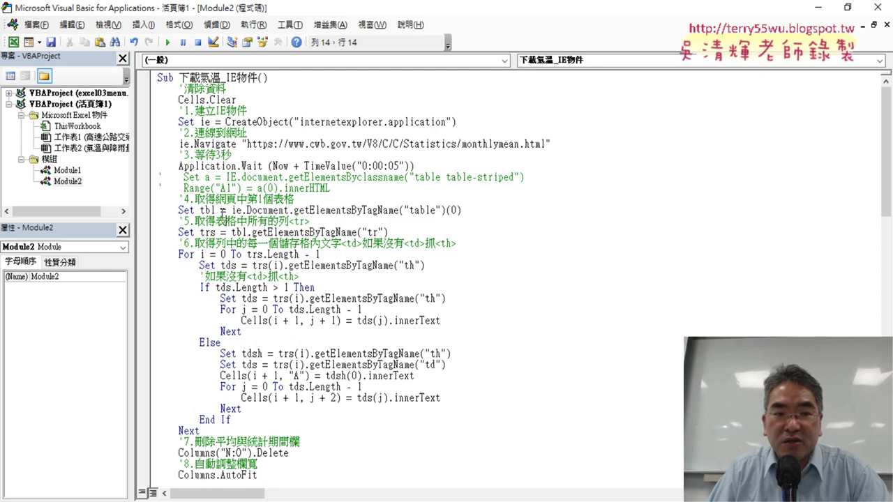
pyautogui.moveTo(220, 211)
pyautogui.mouseDown()
pyautogui.moveTo(200, 211)
pyautogui.moveTo(295, 232)
pyautogui.moveTo(354, 232)
pyautogui.mouseUp()
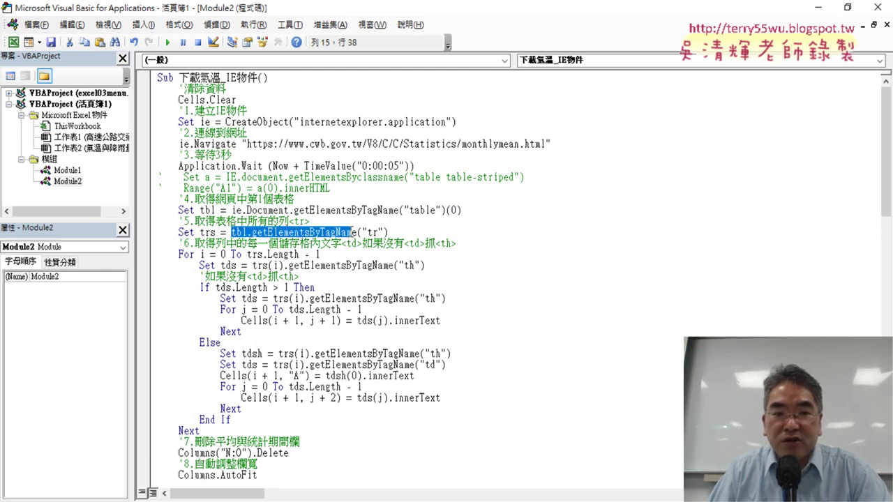
pyautogui.doubleClick(378, 233)
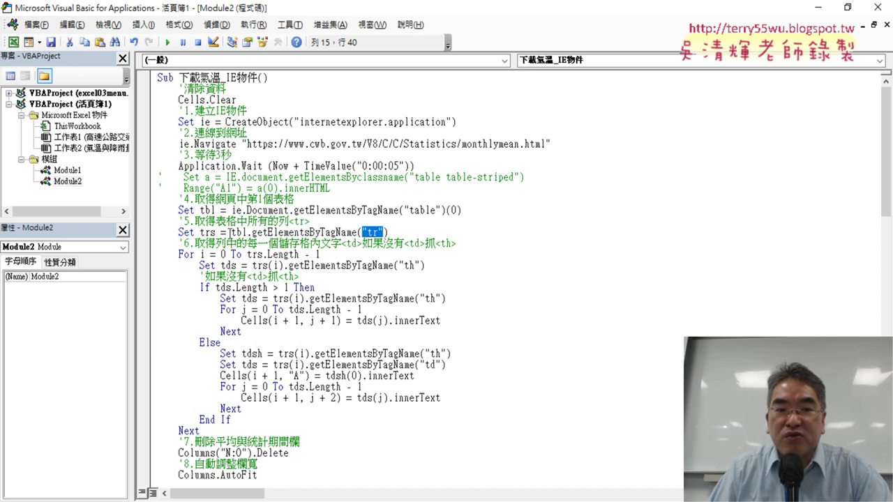
pyautogui.moveTo(231, 232); pyautogui.dragTo(398, 235)
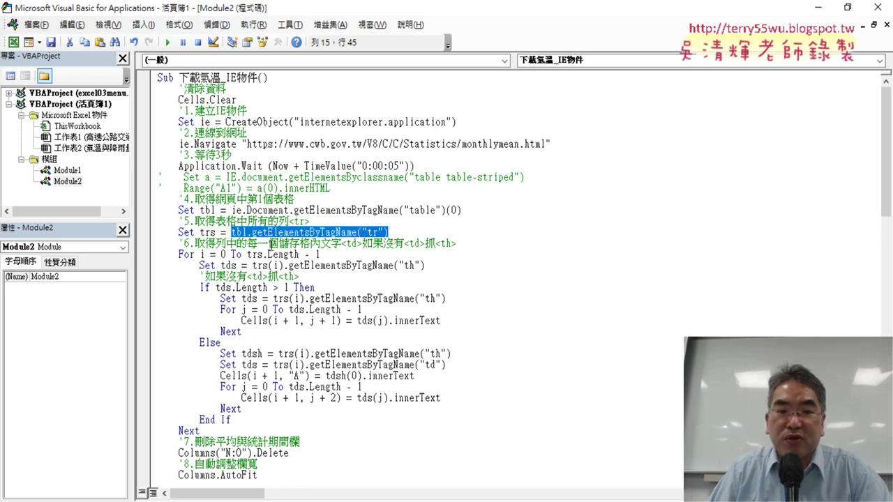
pyautogui.doubleClick(208, 233)
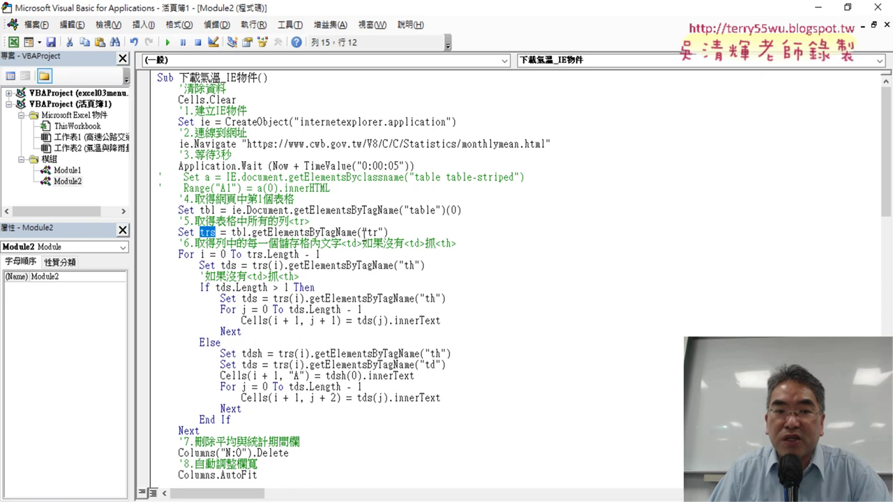
# Step: Highlight the 0 To trs.Length - 1 loop, the th fetch and tds.Length > 1 check, then return to Chrome
pyautogui.scroll(-2, 446, 231)
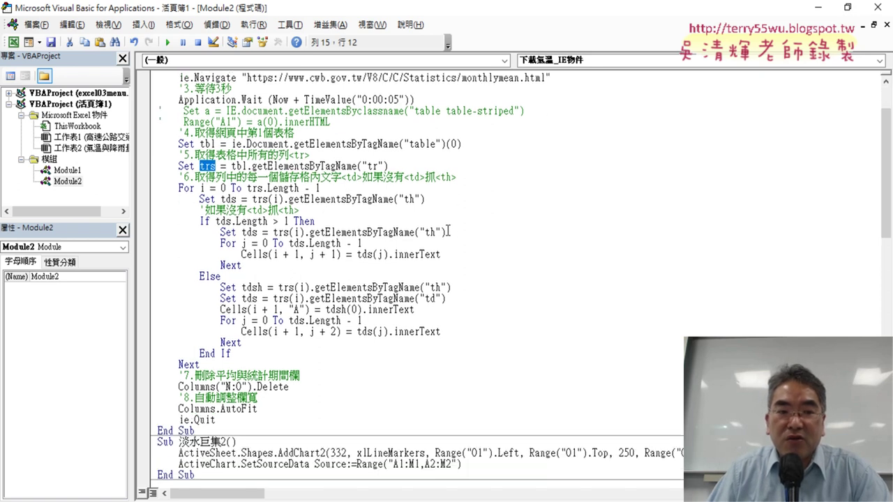
pyautogui.moveTo(222, 189); pyautogui.dragTo(322, 190)
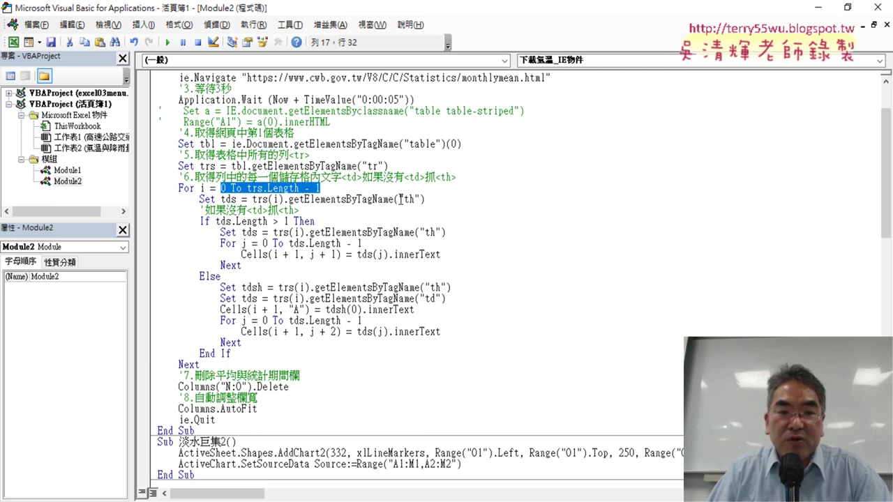
pyautogui.moveTo(400, 199); pyautogui.dragTo(417, 200)
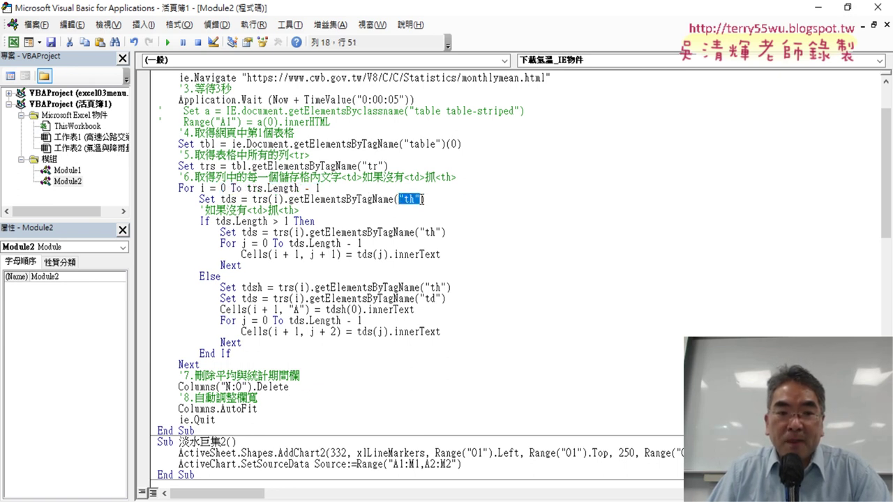
pyautogui.moveTo(216, 222); pyautogui.dragTo(285, 222)
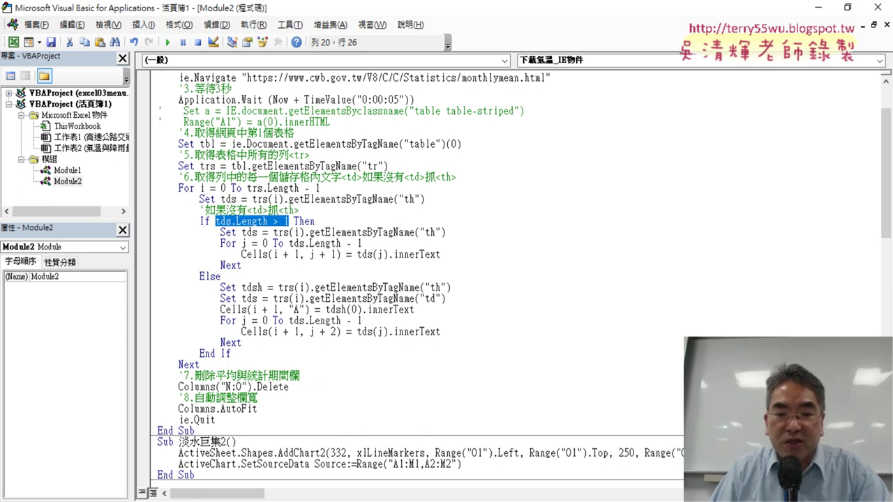
pyautogui.click(422, 457)
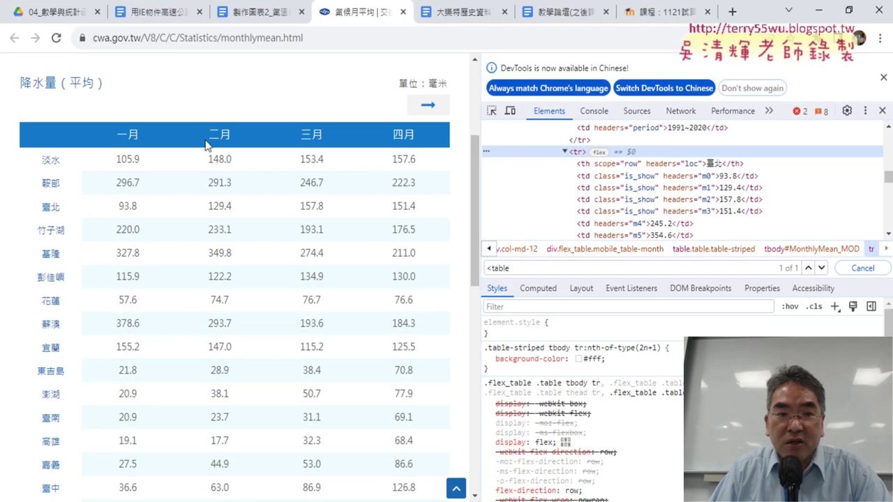
# Step: Scroll up to the thead and expand the header <tr> to show its <th> cells
pyautogui.scroll(1, 634, 191)
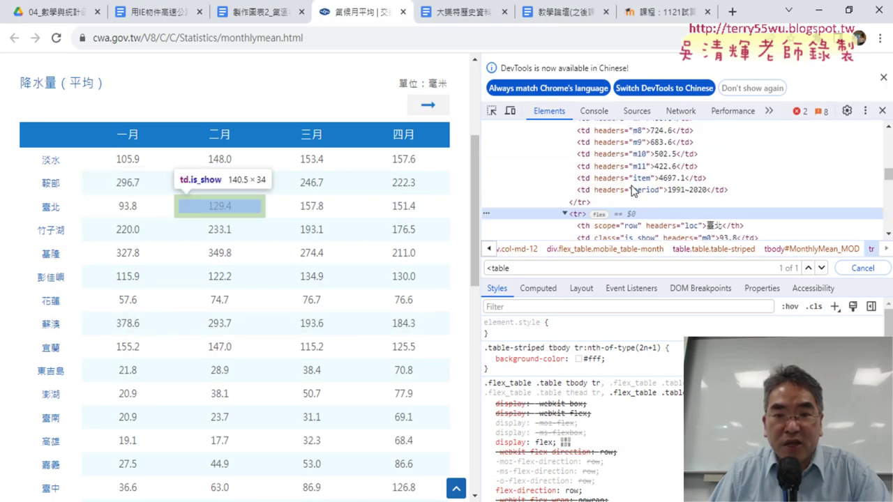
pyautogui.scroll(2, 633, 191)
pyautogui.scroll(2, 634, 191)
pyautogui.scroll(2, 631, 190)
pyautogui.scroll(-1, 630, 190)
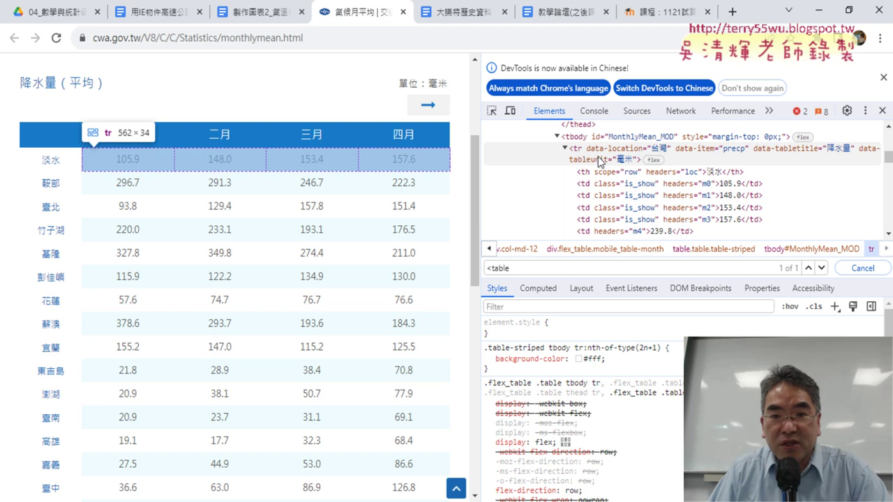
pyautogui.scroll(2, 598, 160)
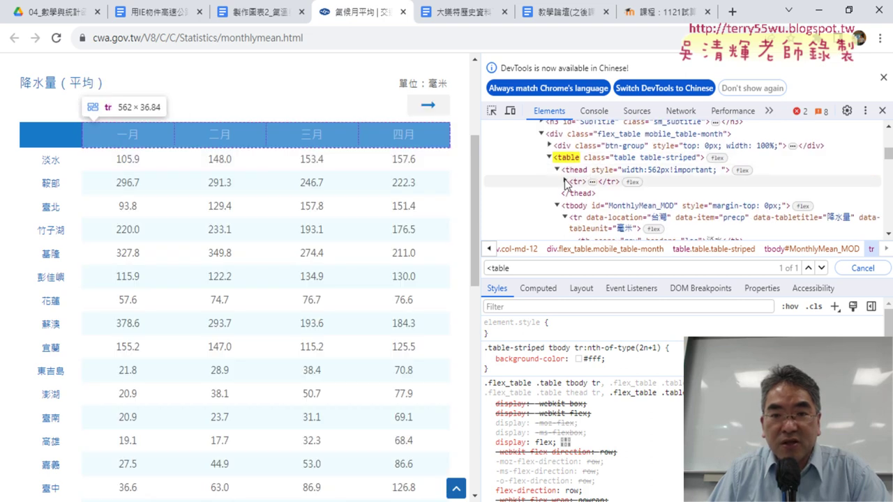
pyautogui.click(567, 182)
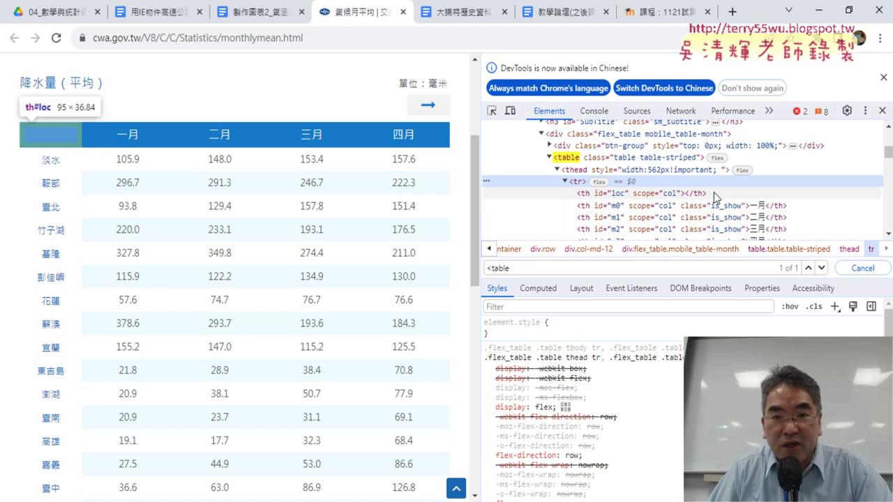
# Step: Scroll back down through the table rows and minimize Chrome to return to the VBA code
pyautogui.scroll(-2, 698, 195)
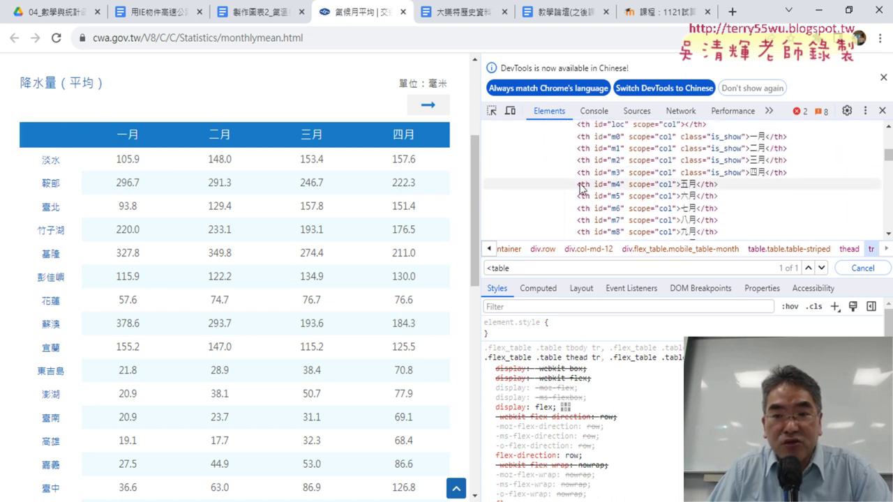
pyautogui.scroll(-2, 582, 190)
pyautogui.scroll(-1, 583, 217)
pyautogui.scroll(-2, 582, 209)
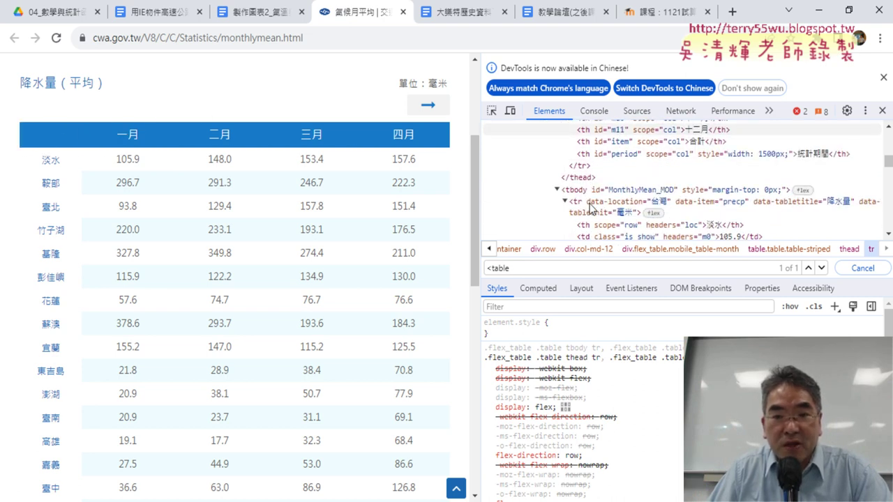
pyautogui.scroll(-2, 584, 202)
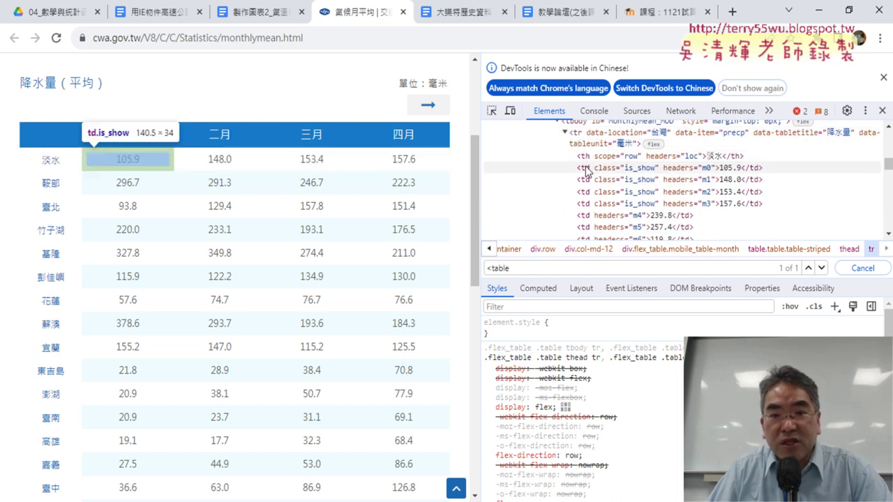
pyautogui.click(819, 11)
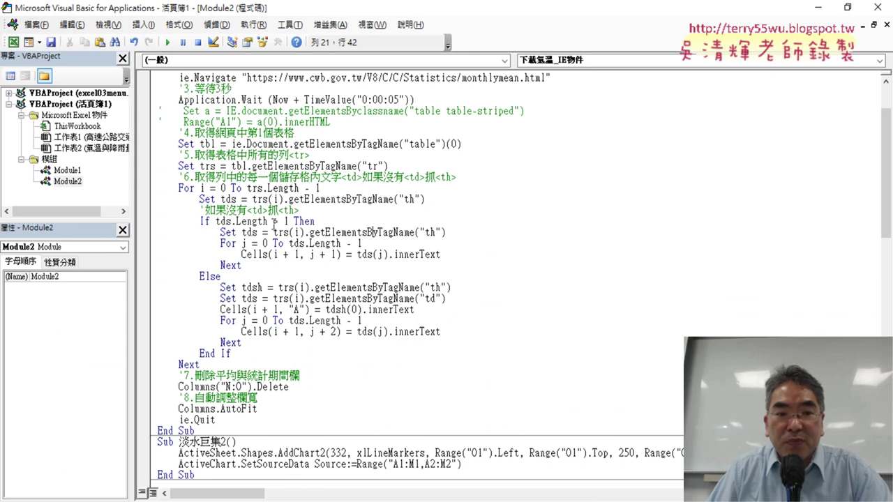
# Step: Highlight the tds.Length condition, the header-cell Set tds line and the three header-writing lines
pyautogui.moveTo(215, 221); pyautogui.dragTo(266, 221)
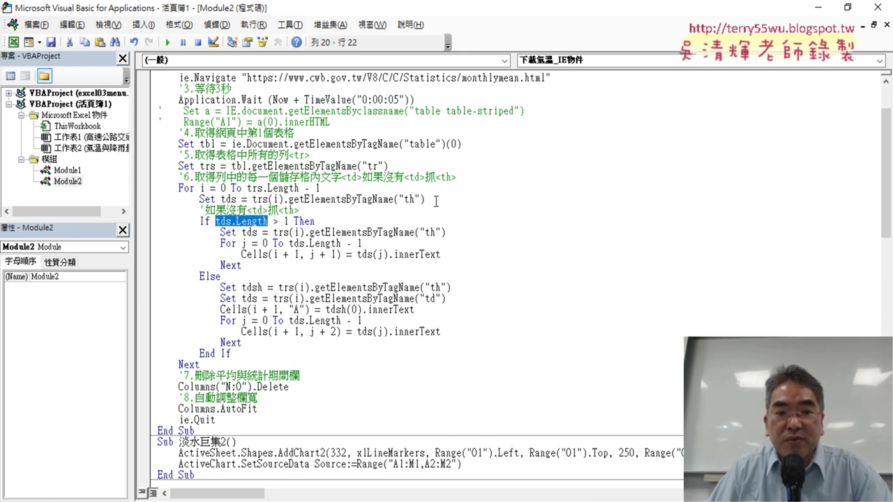
pyautogui.moveTo(436, 201); pyautogui.dragTo(253, 200)
pyautogui.click(268, 231)
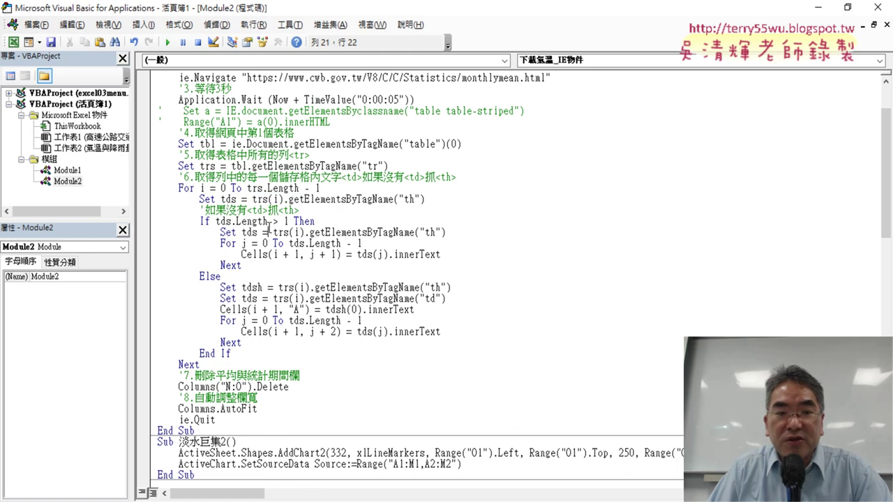
pyautogui.moveTo(440, 256); pyautogui.dragTo(152, 234)
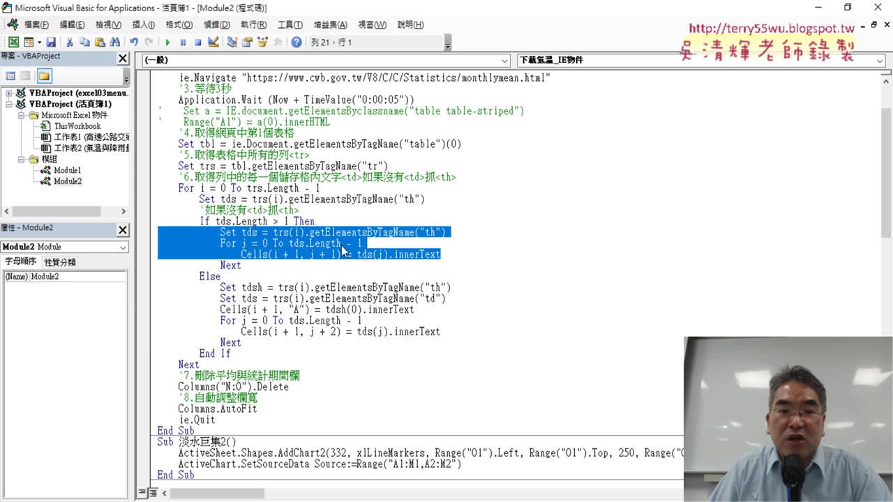
pyautogui.click(342, 244)
# Step: Highlight the row's th-cell fetch call and set a breakpoint on Columns("N:O").Delete
pyautogui.scroll(-1, 363, 240)
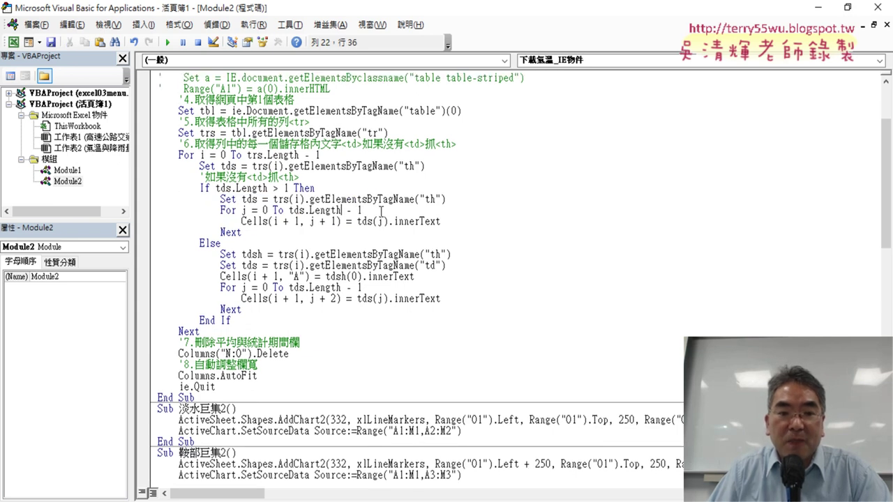
pyautogui.moveTo(451, 255); pyautogui.dragTo(278, 255)
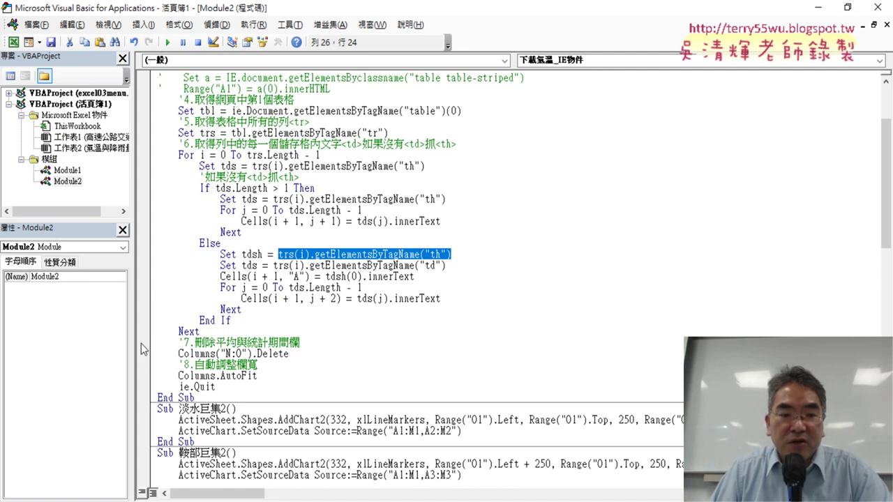
pyautogui.click(142, 353)
# Step: With Excel visible beside the editor, run the scraping macro until it stops at the Columns("N:O").Delete breakpoint
pyautogui.moveTo(363, 16); pyautogui.dragTo(453, 10)
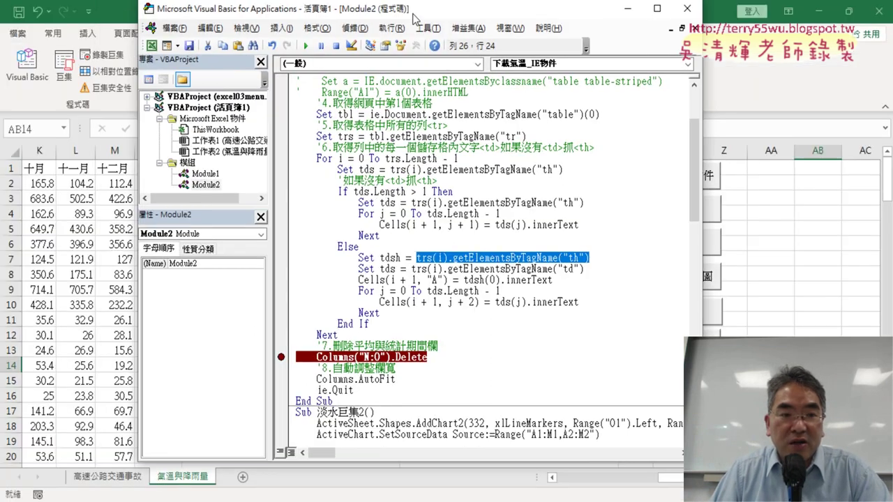
pyautogui.scroll(1, 516, 202)
pyautogui.click(516, 202)
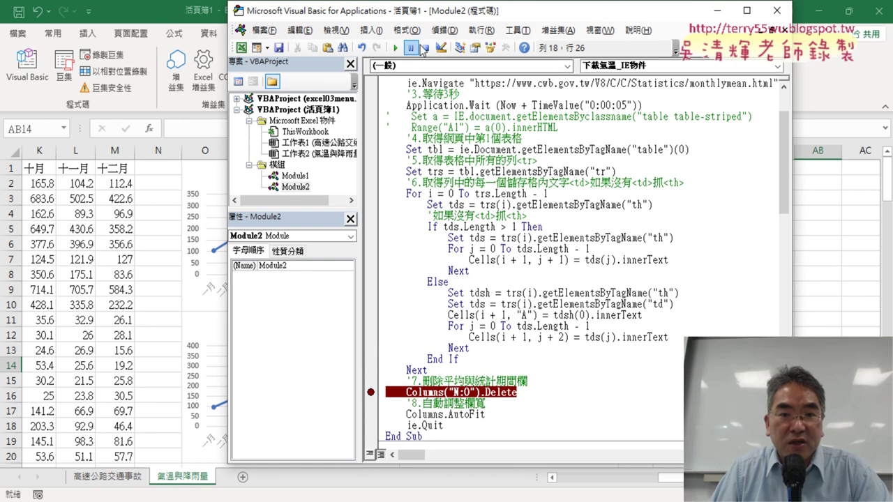
pyautogui.click(395, 47)
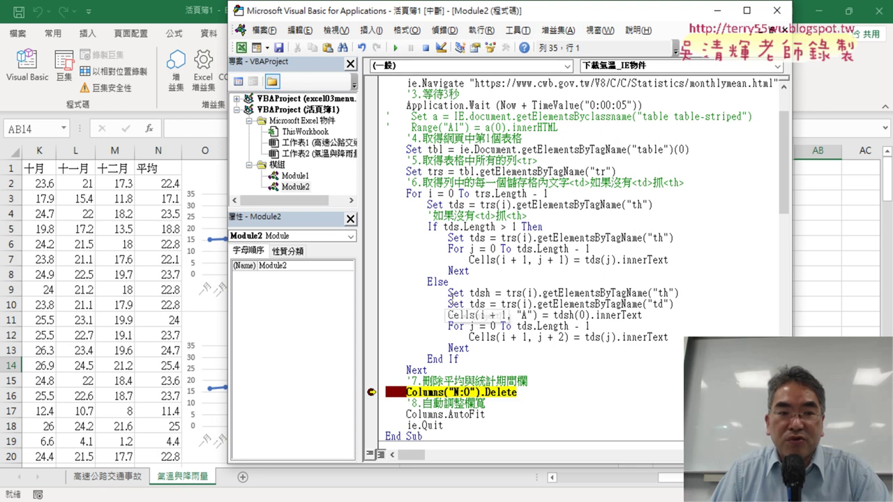
pyautogui.hotkey('alt', 'F11')
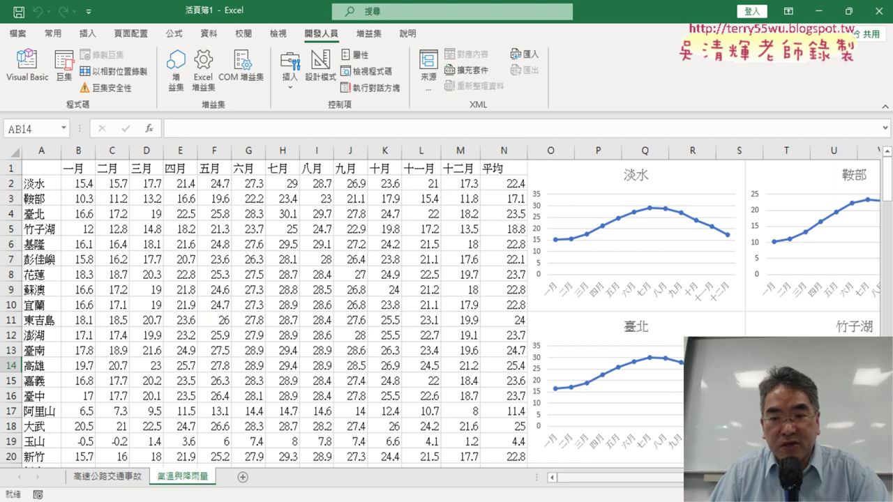
# Step: Delete the 淡水 and 臺北 charts, select columns N:O (平均, 統計期間), and return to the VBA editor
pyautogui.hscroll(6, 649, 332)
pyautogui.hscroll(1, 650, 332)
pyautogui.hscroll(-7, 649, 332)
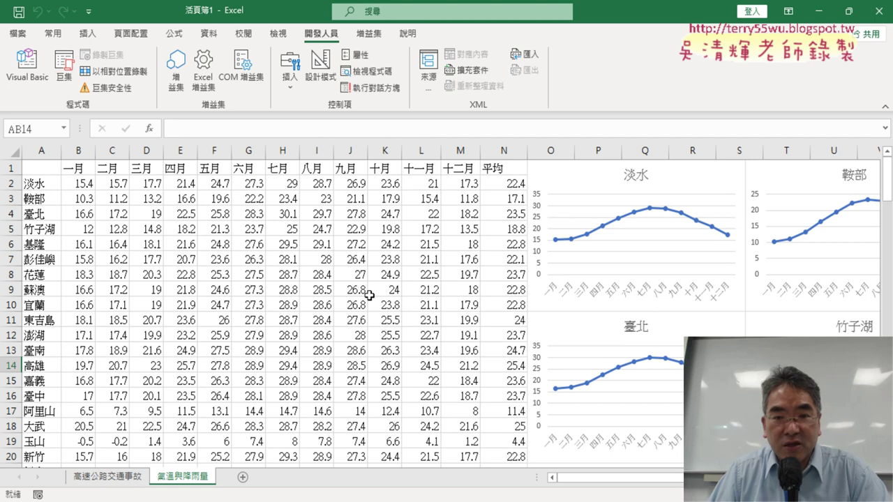
pyautogui.click(610, 178)
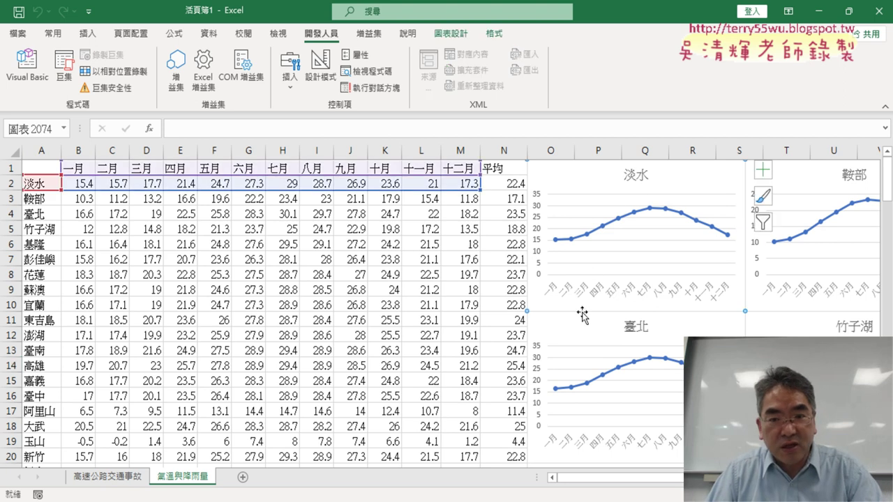
pyautogui.keyDown('ctrl'); pyautogui.click(602, 328); pyautogui.keyUp('ctrl')
pyautogui.press('Delete')
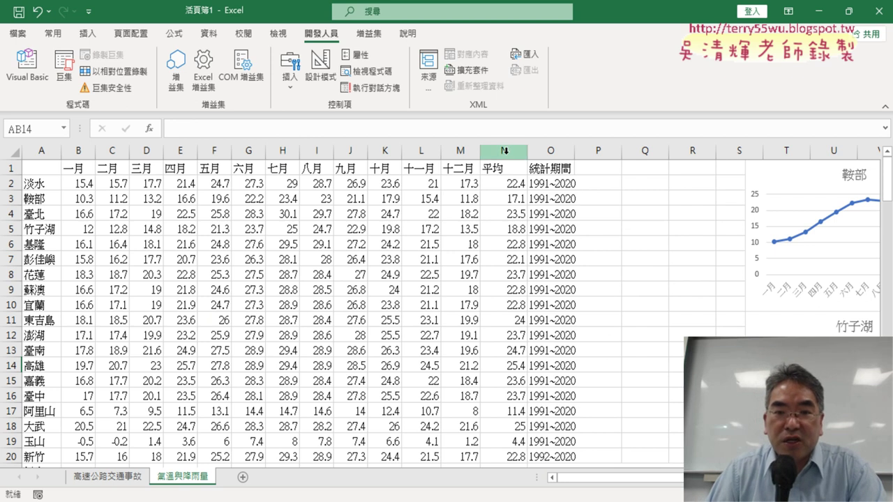
pyautogui.moveTo(505, 153); pyautogui.dragTo(560, 151)
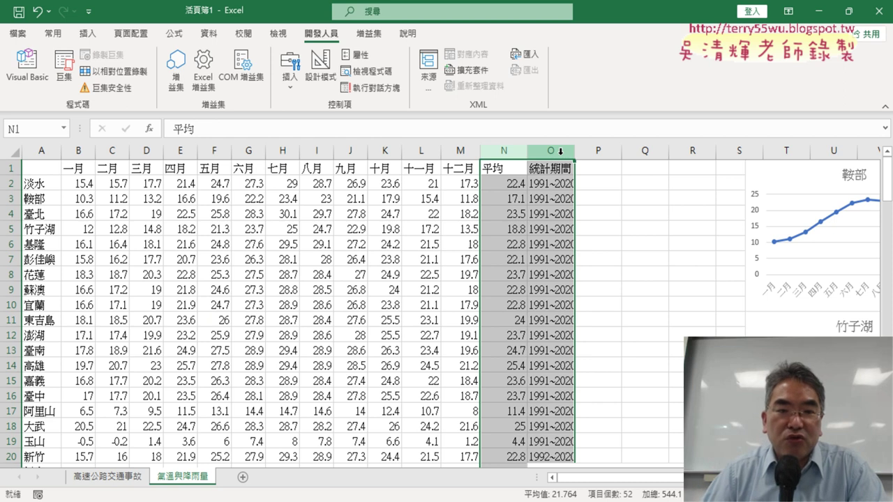
pyautogui.click(27, 66)
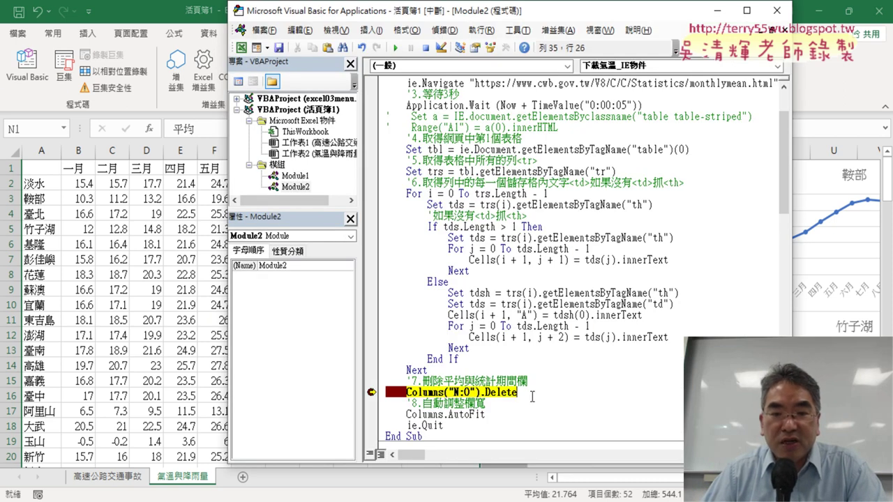
# Step: Tile the VBA editor and Excel side by side, then step F8 to delete columns N:O
pyautogui.moveTo(531, 396); pyautogui.dragTo(486, 395)
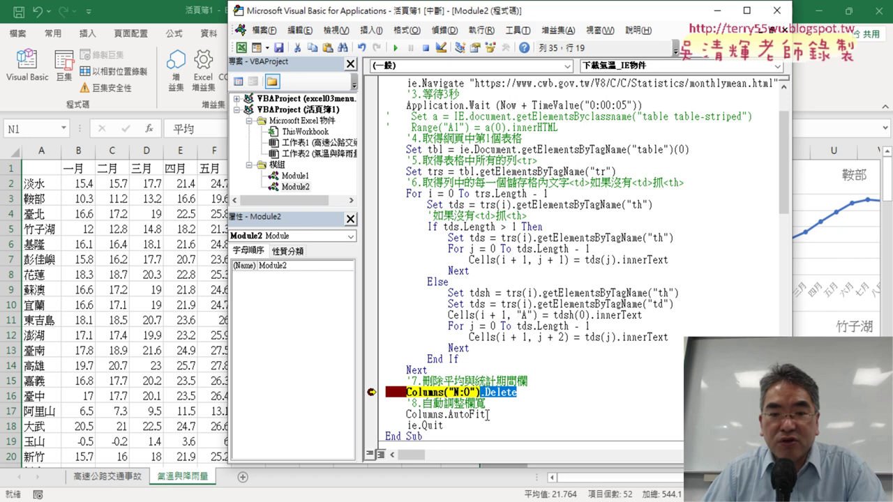
pyautogui.click(487, 414)
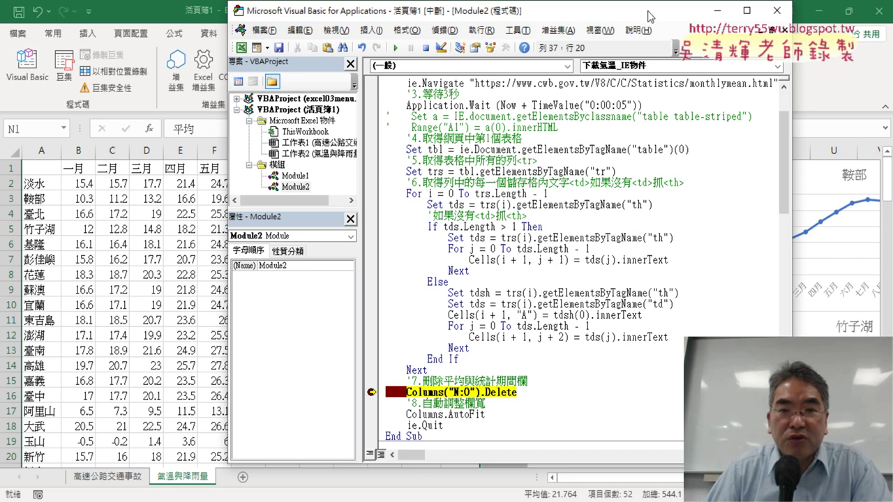
pyautogui.press('super+Right')
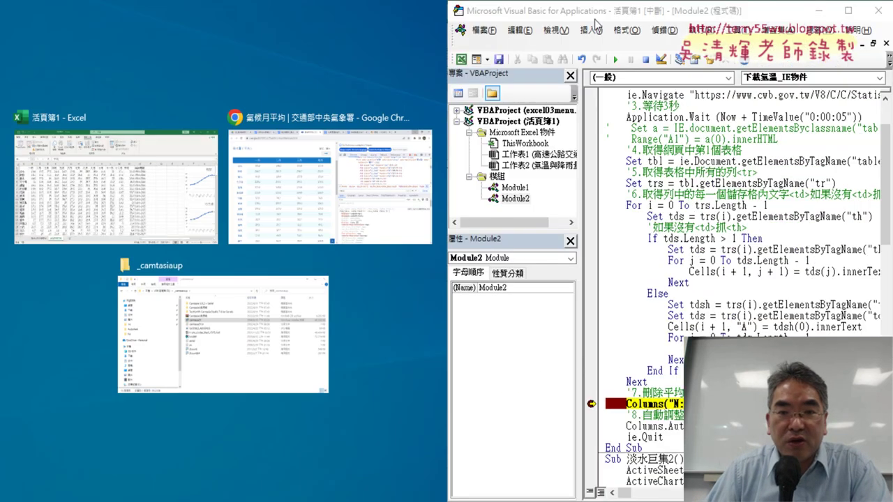
pyautogui.click(139, 205)
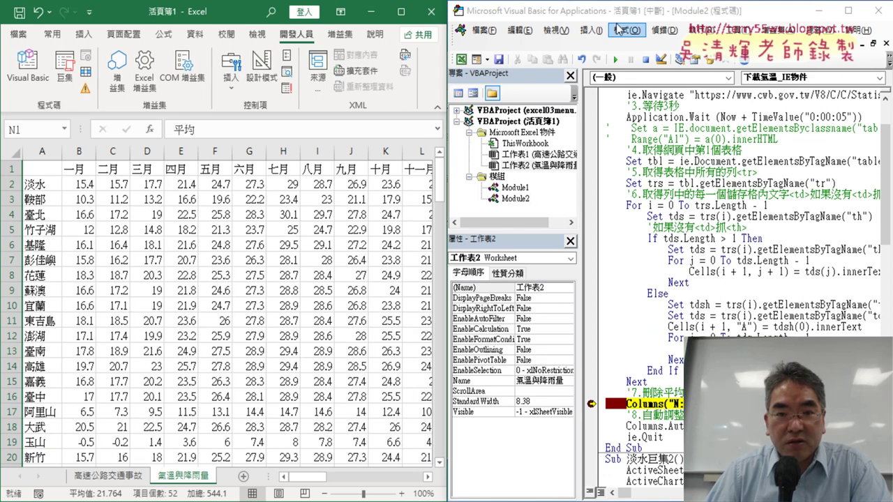
pyautogui.hotkey('alt', 'Tab')
pyautogui.click(401, 12)
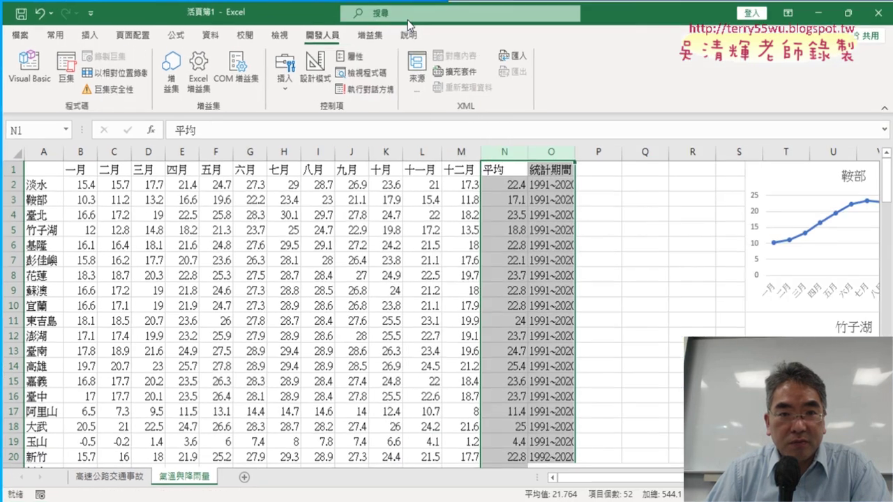
pyautogui.click(26, 64)
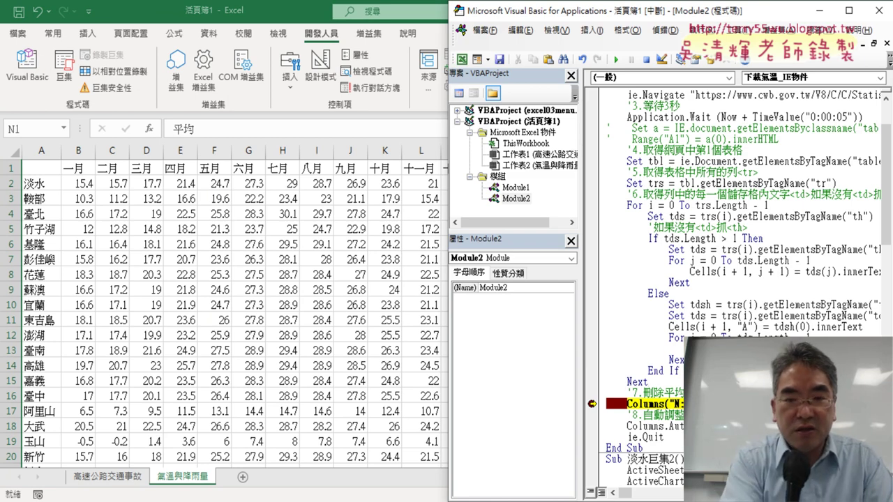
pyautogui.press('F8')
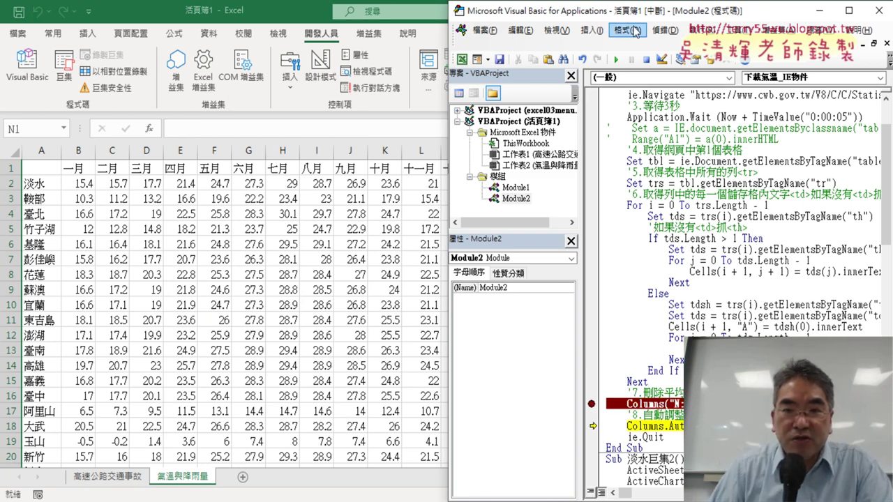
pyautogui.moveTo(628, 11); pyautogui.dragTo(726, 11)
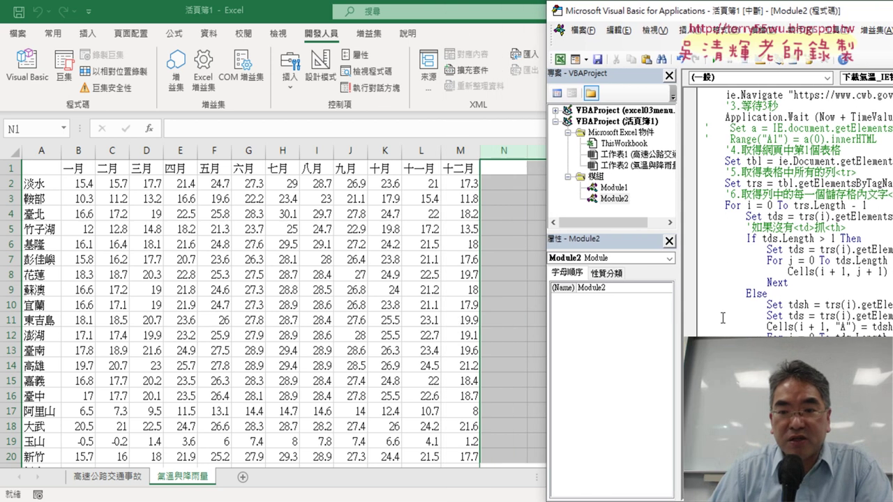
# Step: Step through Columns.AutoFit to finish the macro, then go back to the auto-fitted Excel table
pyautogui.scroll(-2, 723, 318)
pyautogui.scroll(-1, 722, 318)
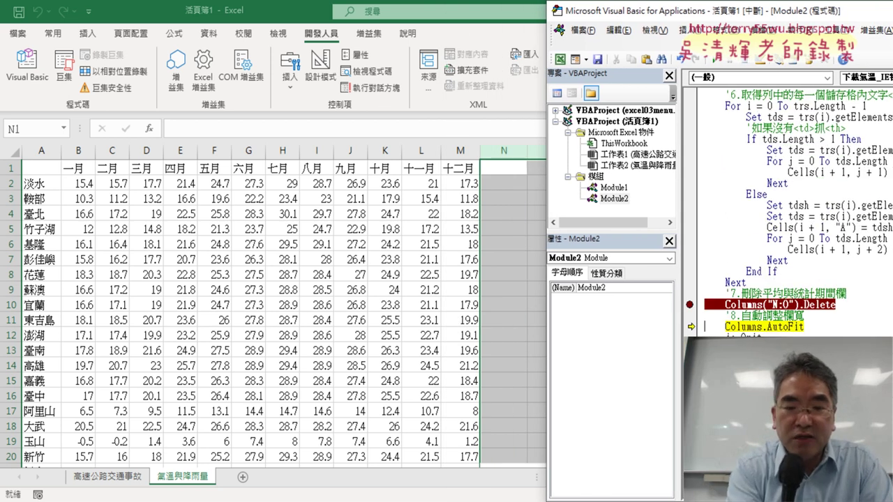
pyautogui.press('F8')
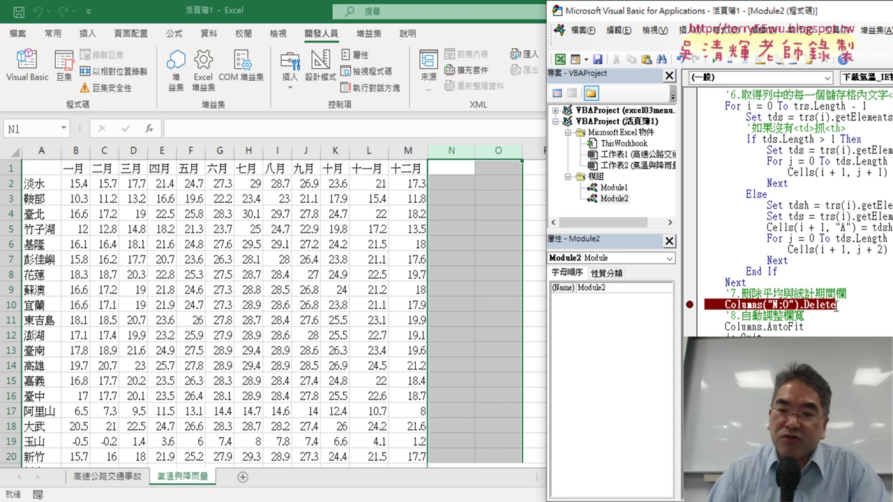
pyautogui.moveTo(842, 304); pyautogui.dragTo(705, 302)
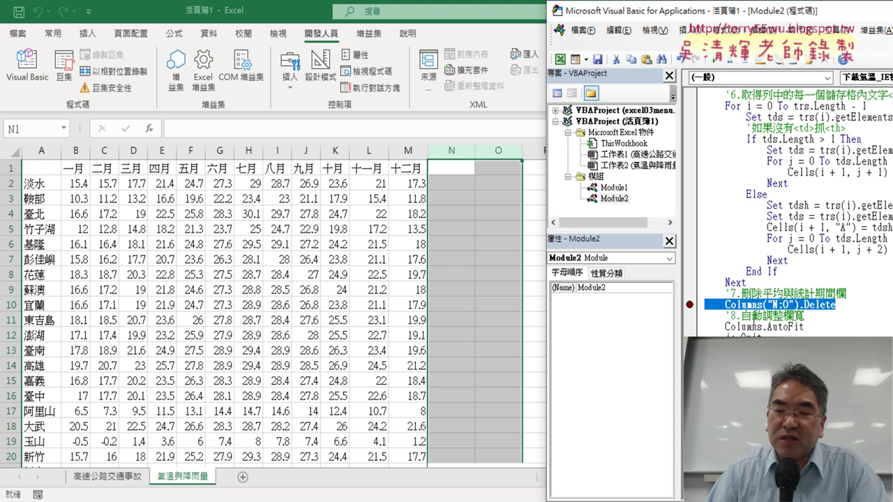
pyautogui.click(452, 359)
pyautogui.moveTo(659, 479); pyautogui.dragTo(671, 478)
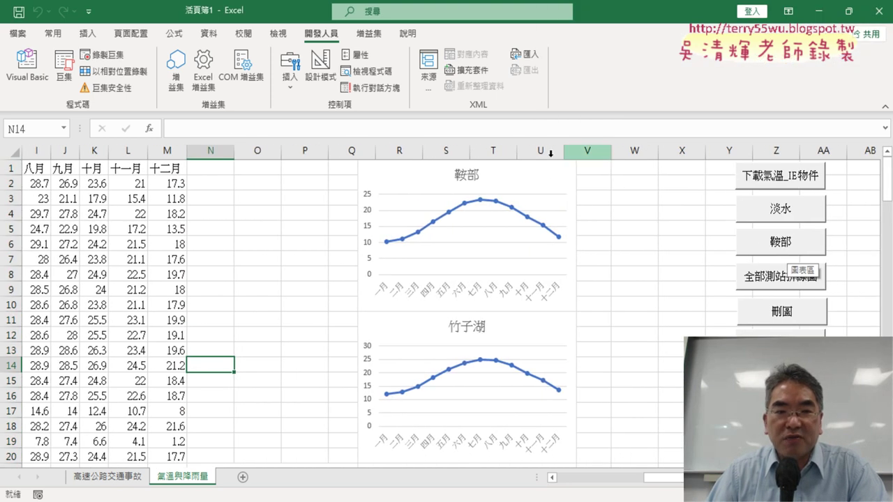
# Step: Run the 刪圖 button macro to delete all station charts, then click an empty cell
pyautogui.click(786, 314)
pyautogui.click(363, 300)
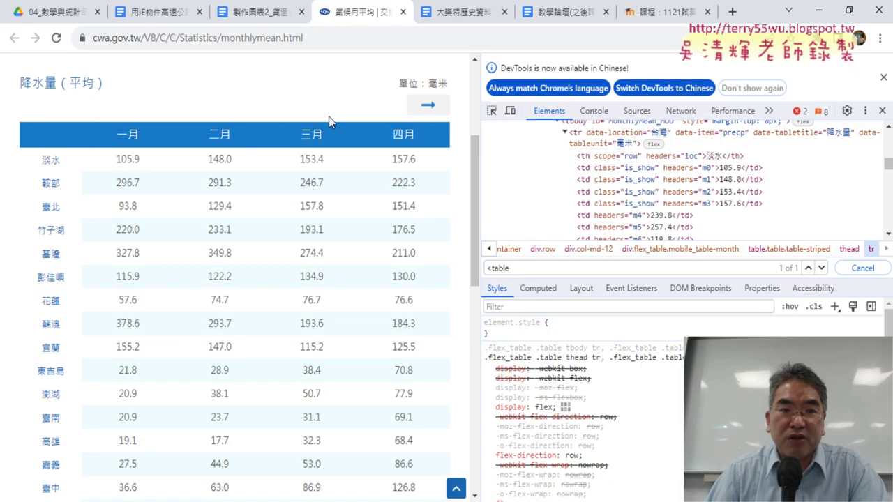
# Step: Bring up the 製作圖表2_氣溫與降雨量 notes in Google Docs at the top of the document
pyautogui.click(243, 17)
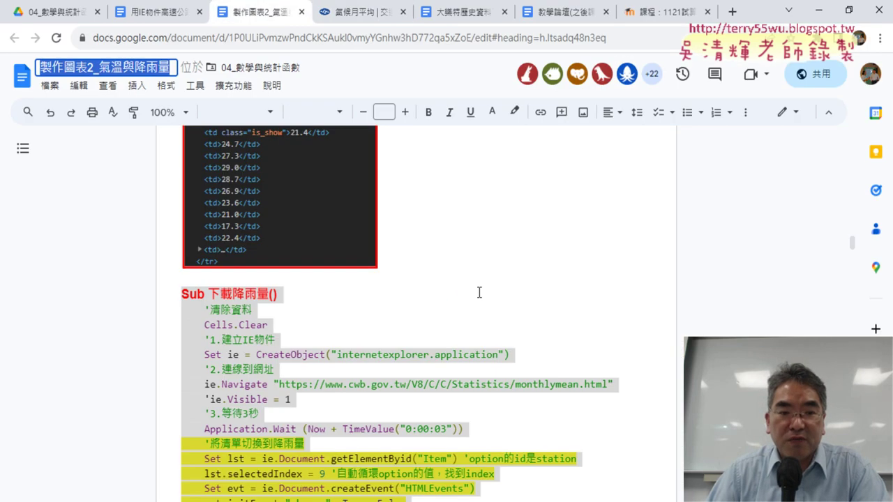
pyautogui.scroll(3, 479, 292)
pyautogui.scroll(5, 479, 293)
pyautogui.scroll(5, 479, 290)
pyautogui.scroll(5, 480, 286)
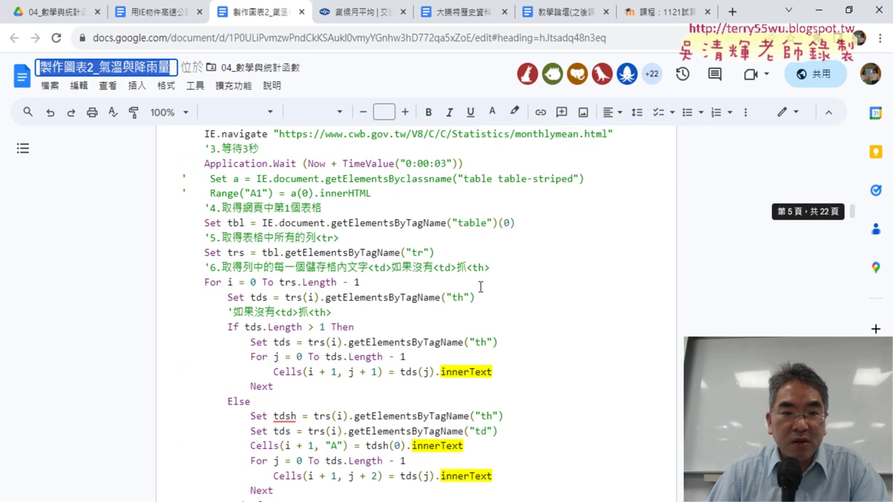
pyautogui.scroll(4, 480, 286)
pyautogui.scroll(1, 480, 286)
pyautogui.scroll(-4, 485, 286)
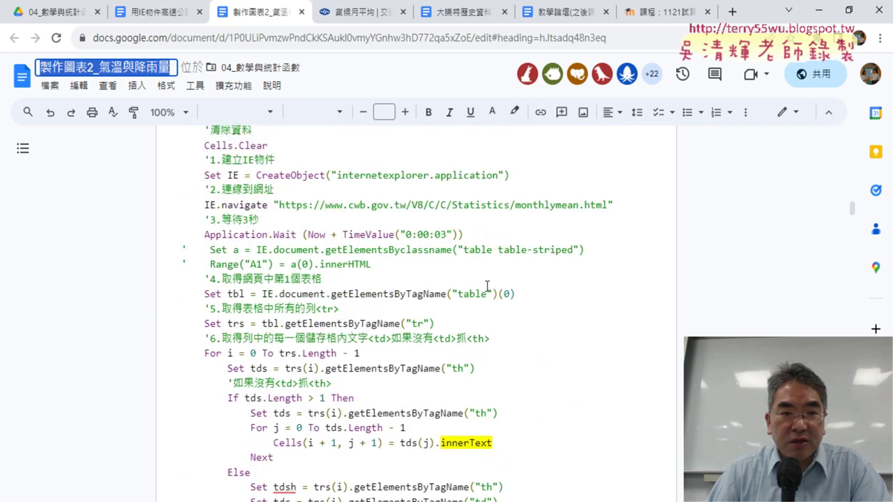
pyautogui.scroll(1, 487, 286)
# Step: Read down through the 下載氣溫_IE物件 macro code, then return to Excel's 氣溫與降雨量 sheet
pyautogui.click(625, 284)
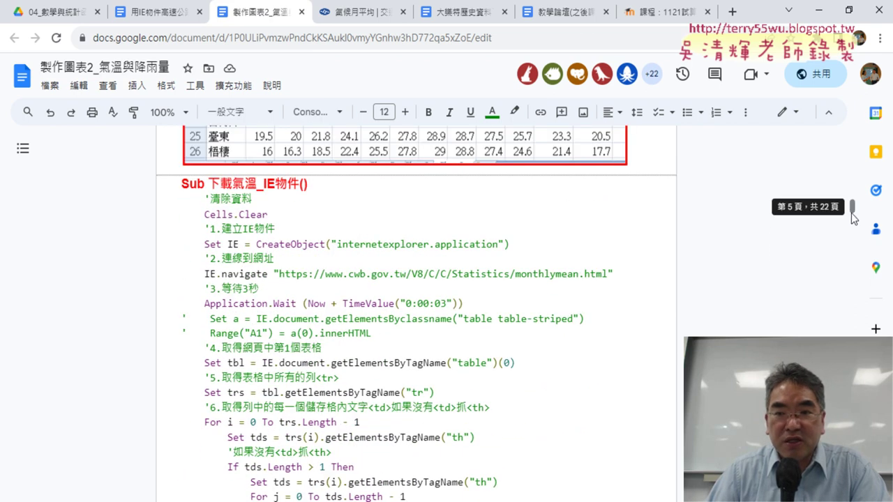
pyautogui.moveTo(181, 183); pyautogui.dragTo(316, 183)
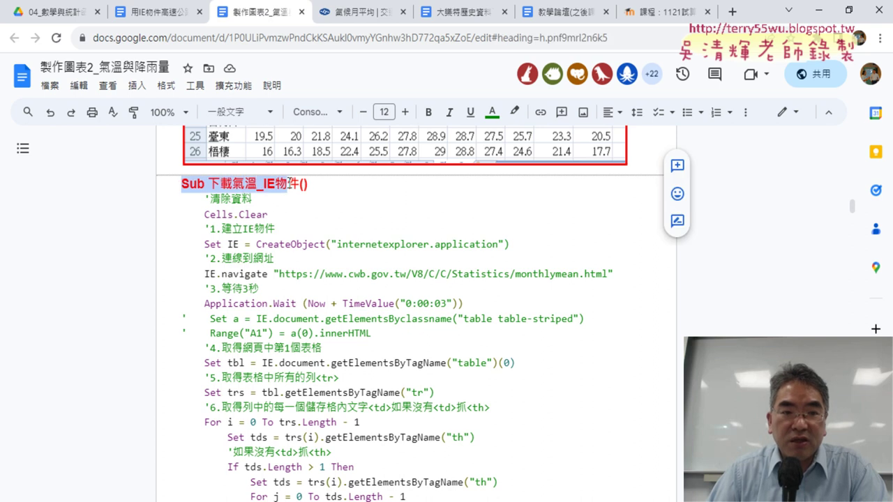
pyautogui.scroll(-2, 360, 259)
pyautogui.scroll(-1, 359, 258)
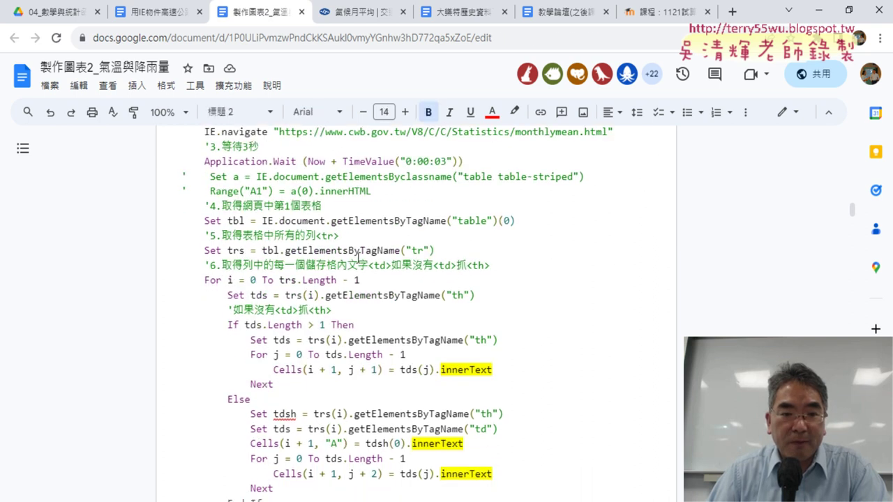
pyautogui.scroll(-1, 359, 259)
pyautogui.scroll(-1, 360, 258)
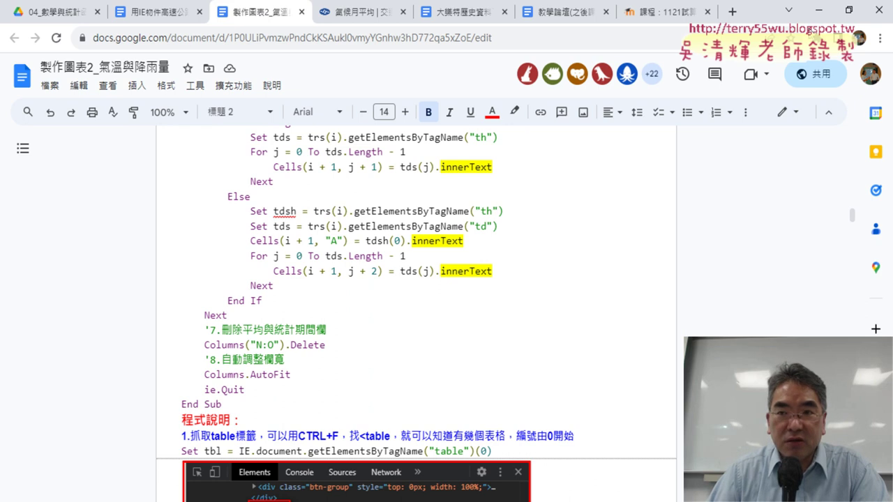
pyautogui.click(819, 11)
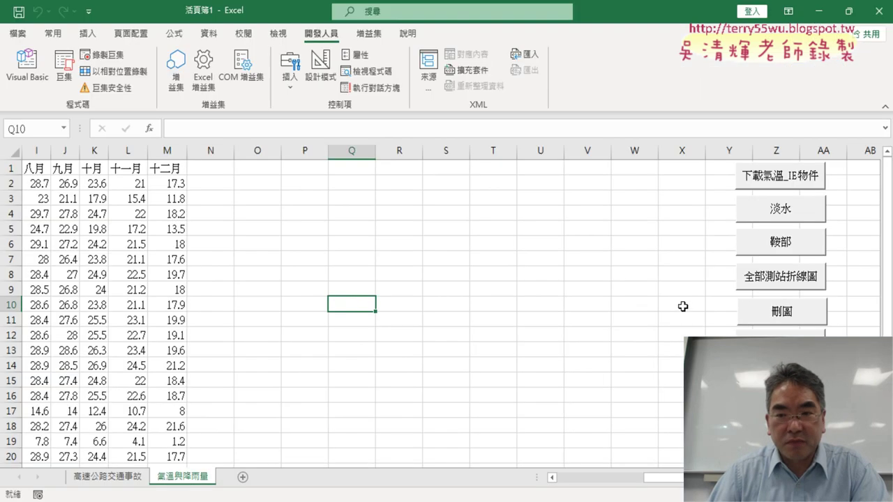